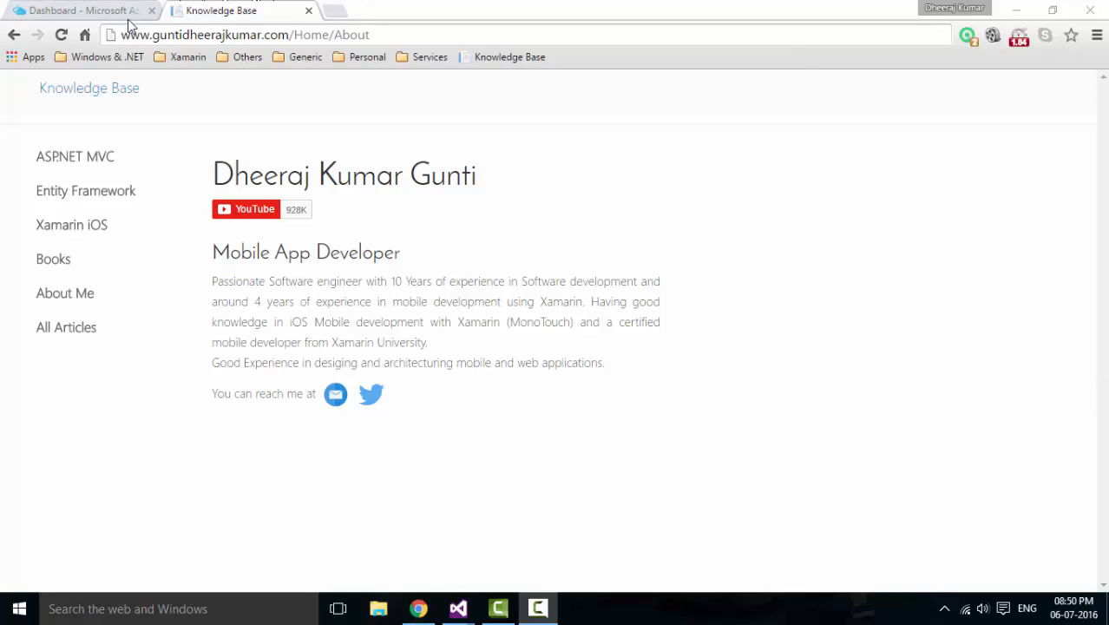
Step: Start creating a new Web App resource in the Azure portal from All resources
click(97, 7)
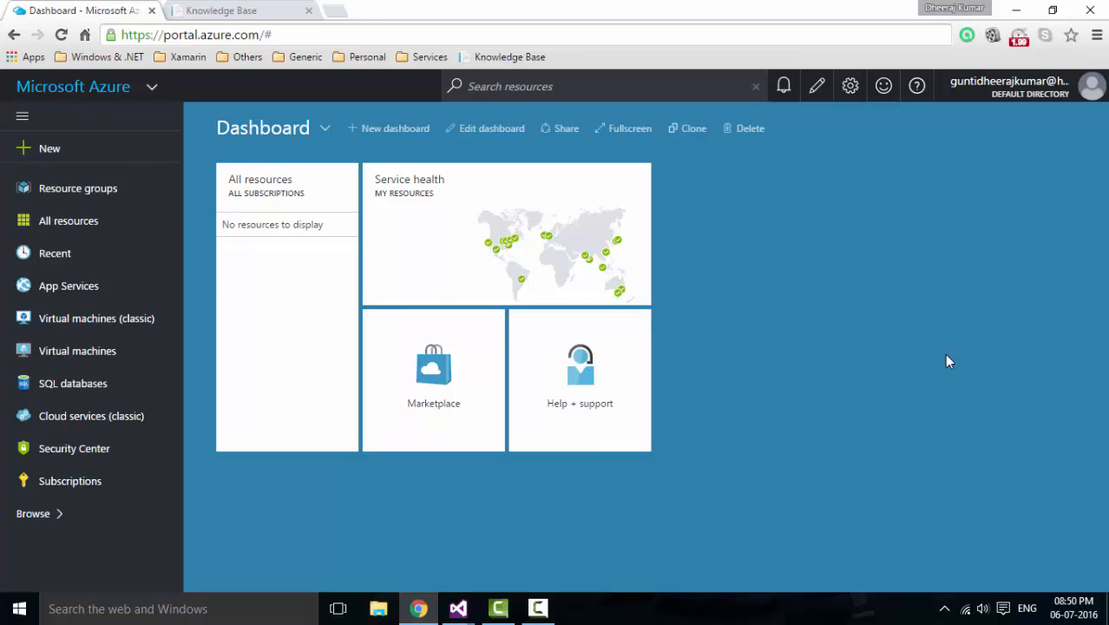
click(74, 222)
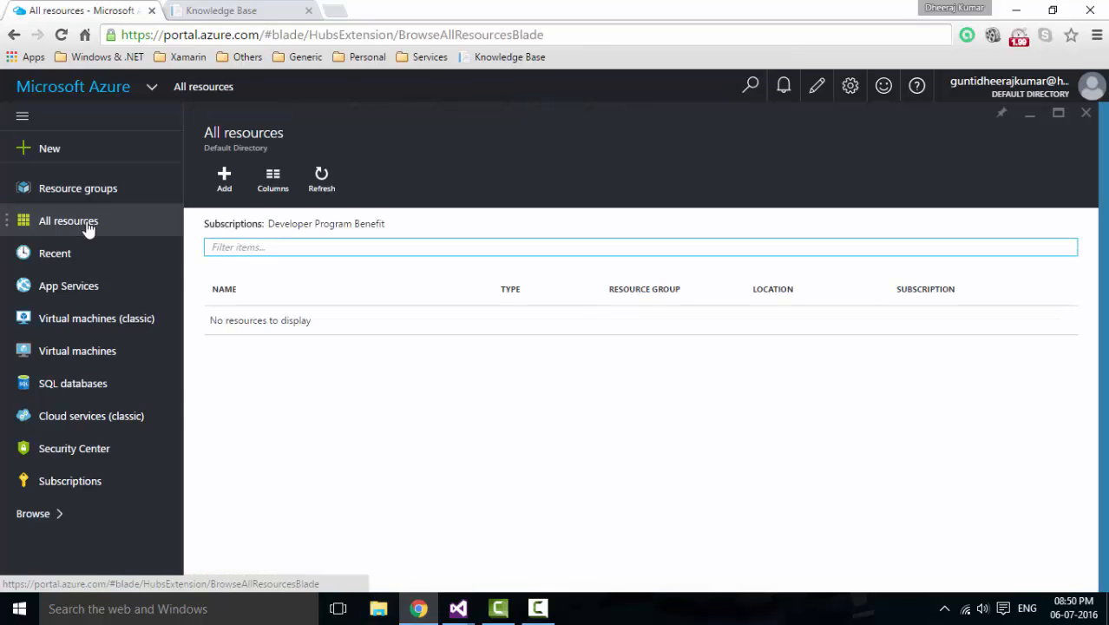
click(226, 181)
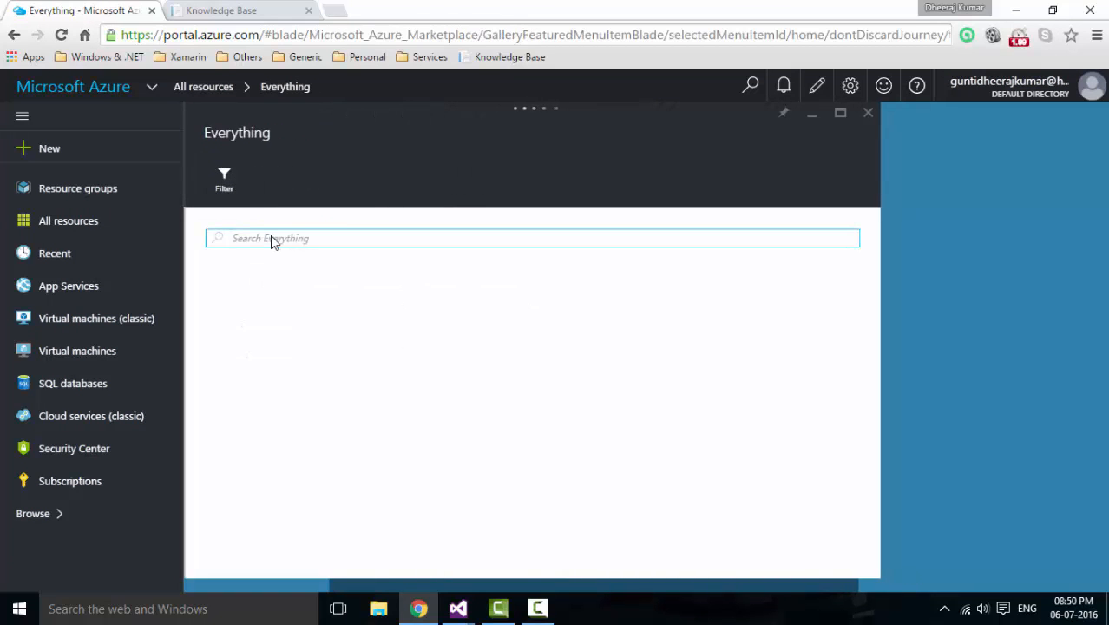
scroll(312, 386, down, 2)
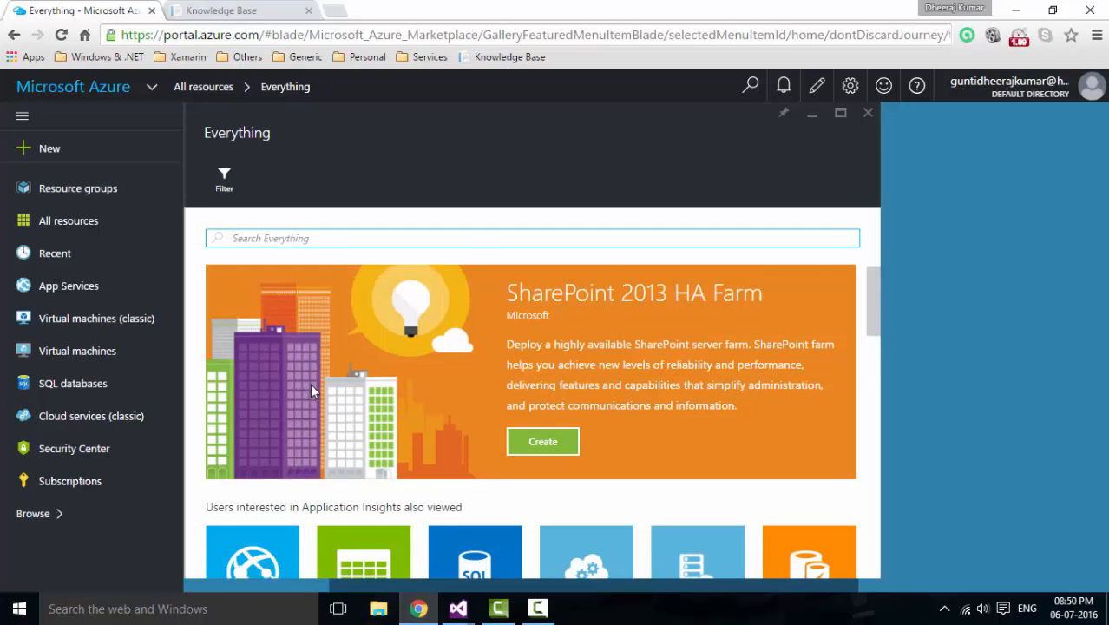
click(269, 422)
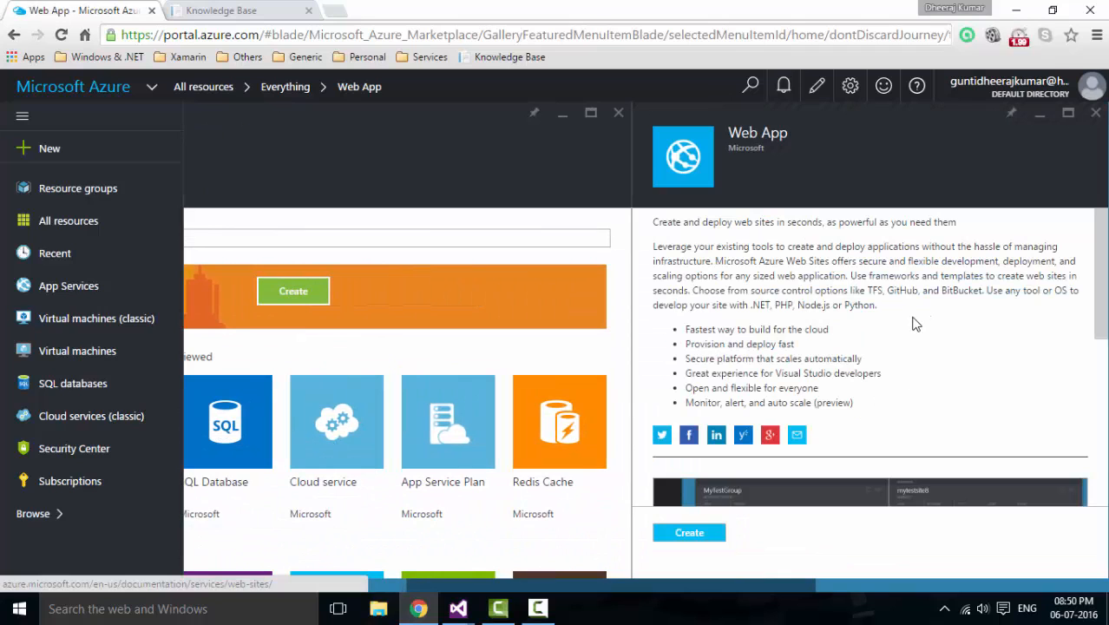
scroll(925, 335, down, 2)
scroll(926, 335, down, 1)
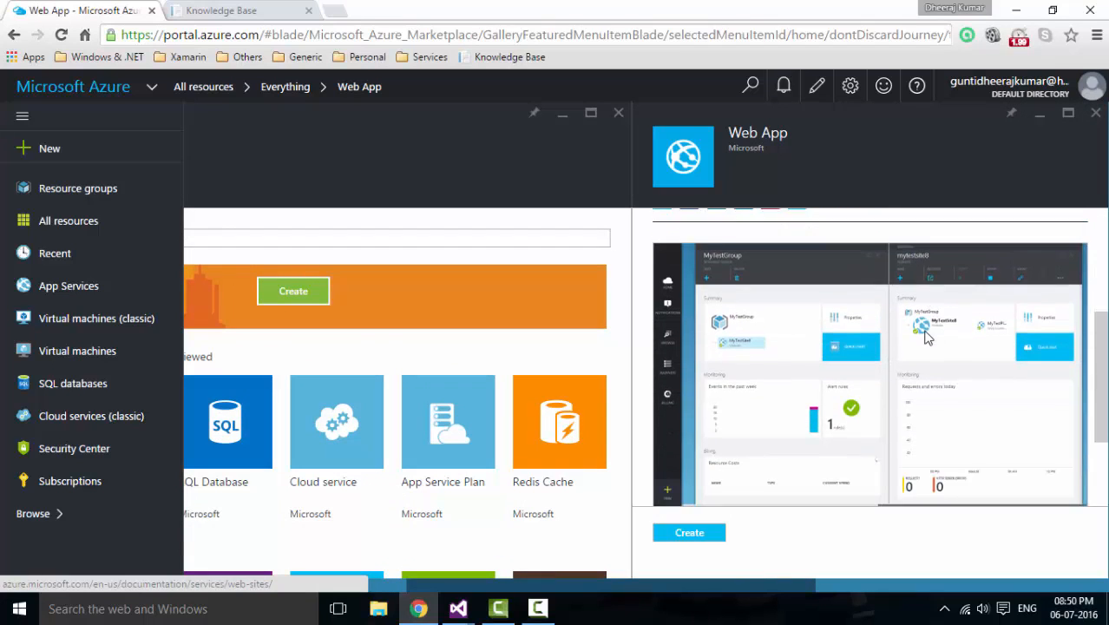
click(702, 538)
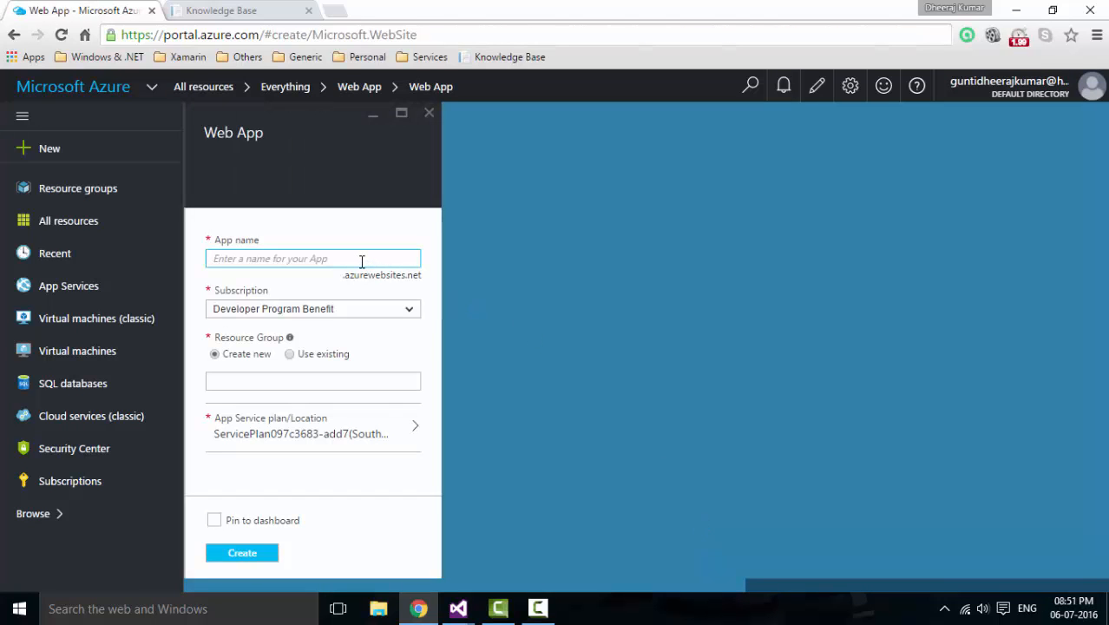
Step: Create the web app as SampleApplicationAzure in the existing Mobile resource group, pinned to the dashboard
text(SampleA)
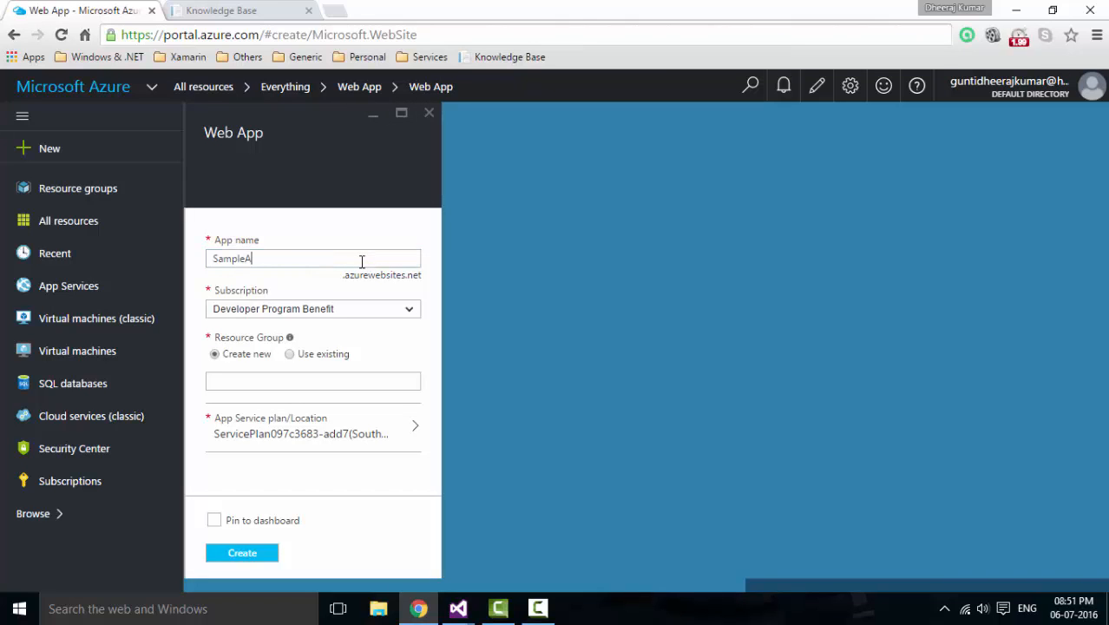
text(pplicationAzure)
click(289, 355)
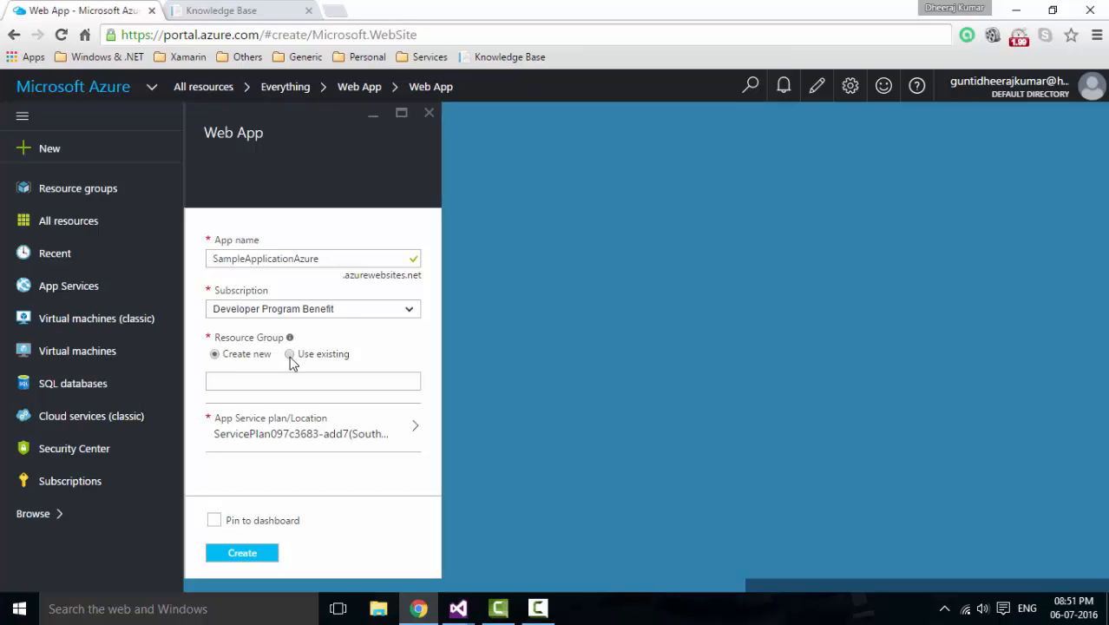
click(409, 383)
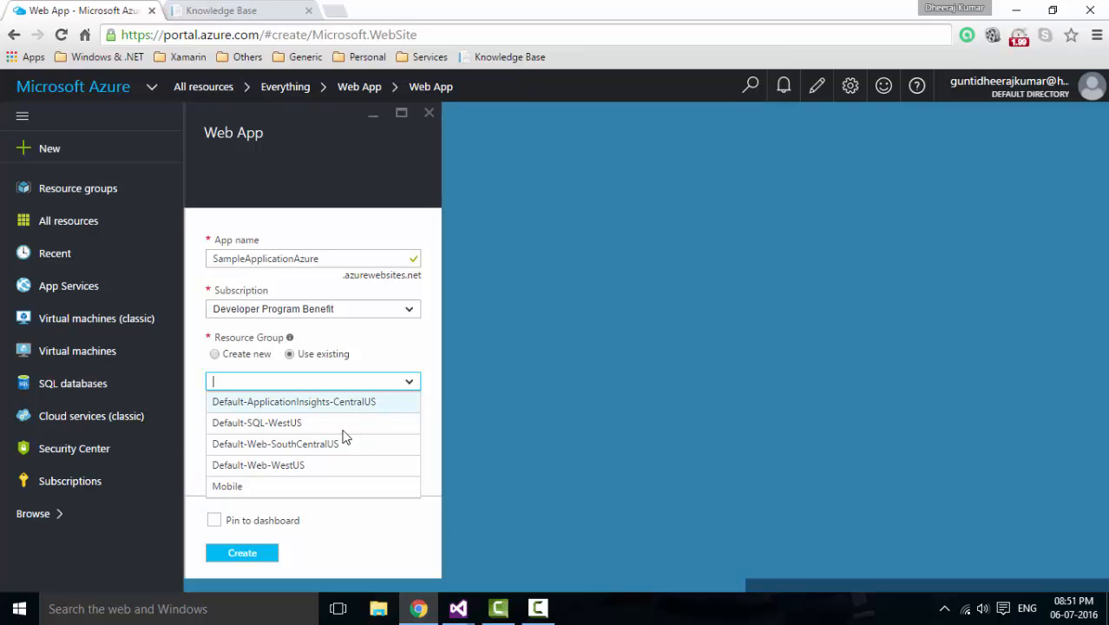
click(227, 487)
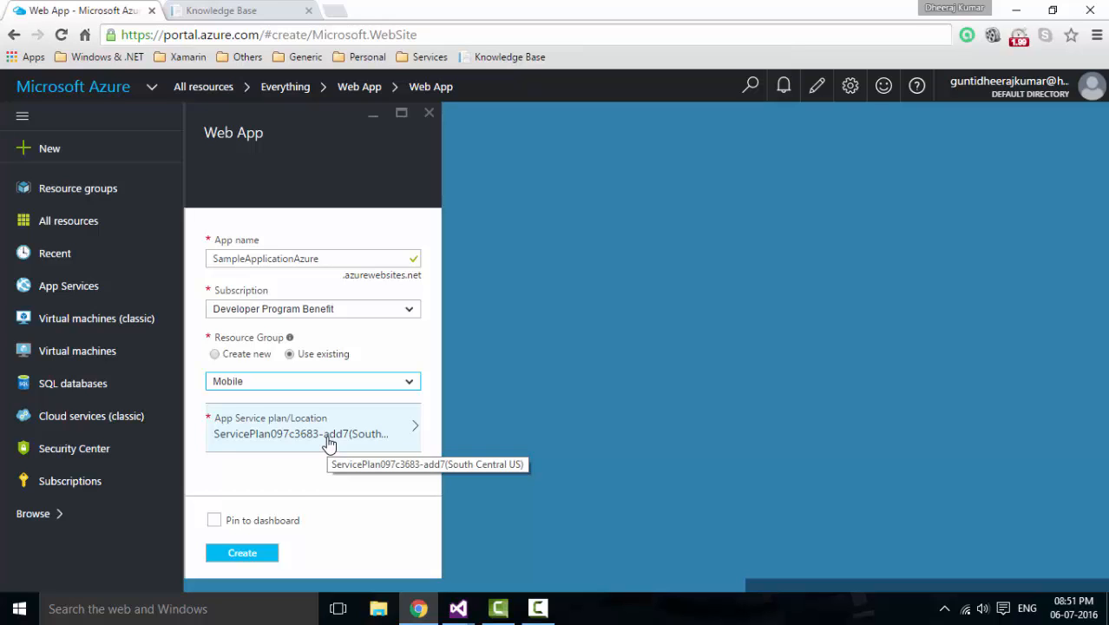
click(214, 521)
click(240, 552)
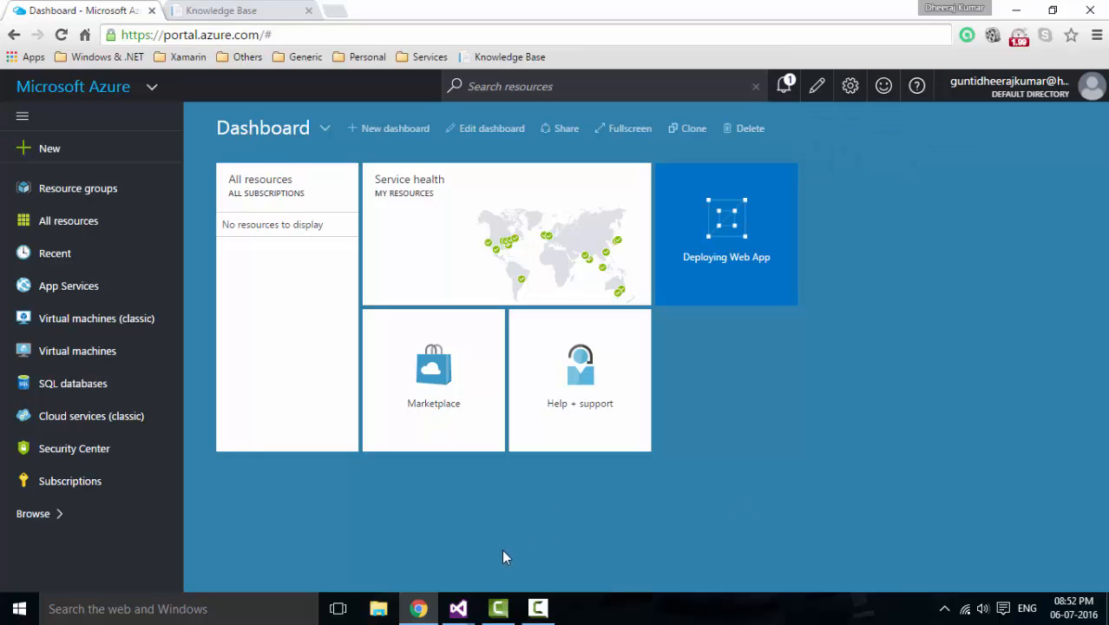
Step: Switch to Visual Studio
mouse_move(458, 608)
click(394, 558)
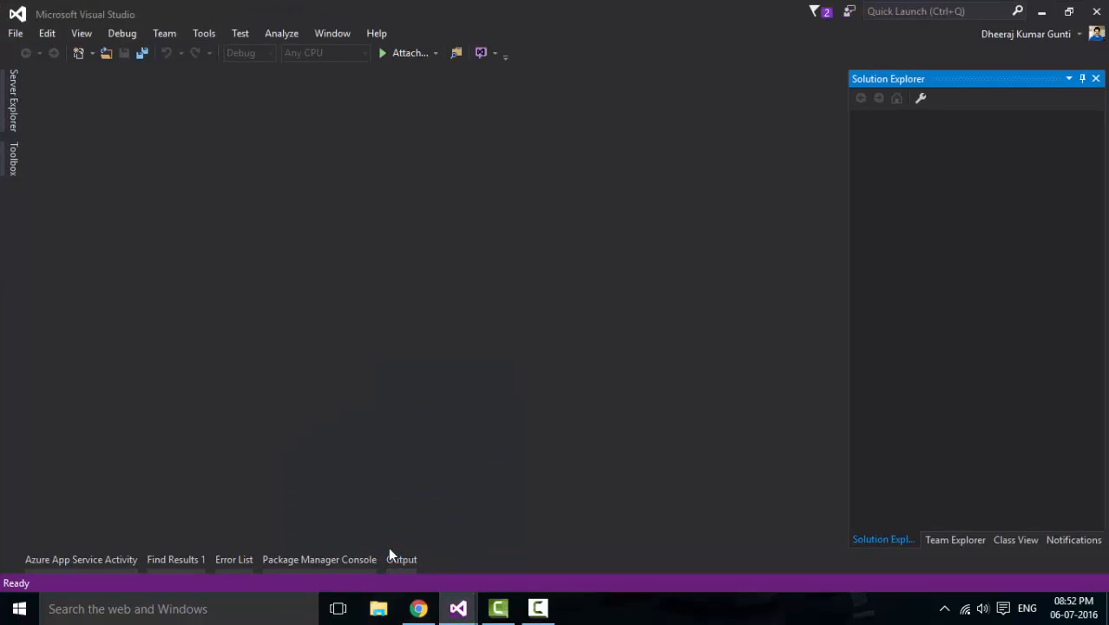
click(18, 35)
click(17, 35)
click(16, 35)
mouse_move(36, 52)
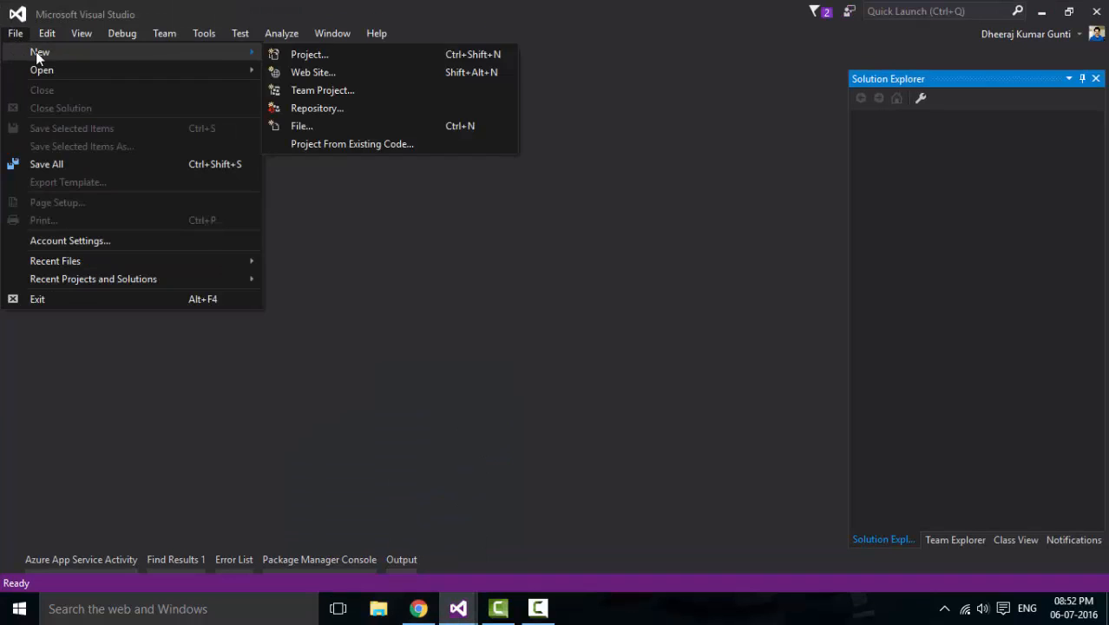
click(303, 72)
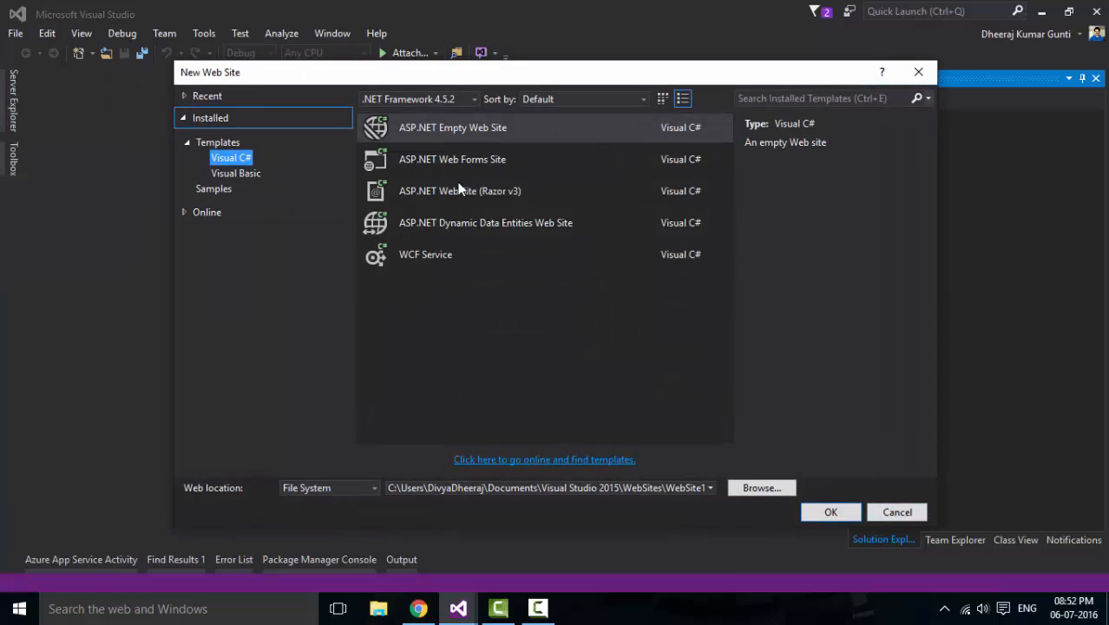
click(436, 129)
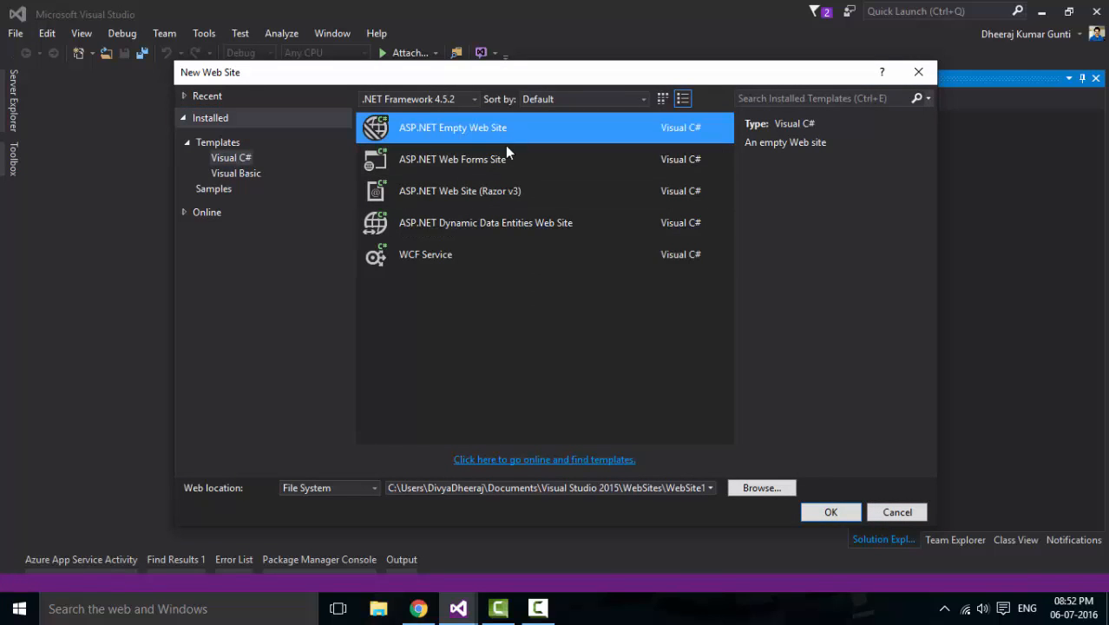
click(895, 517)
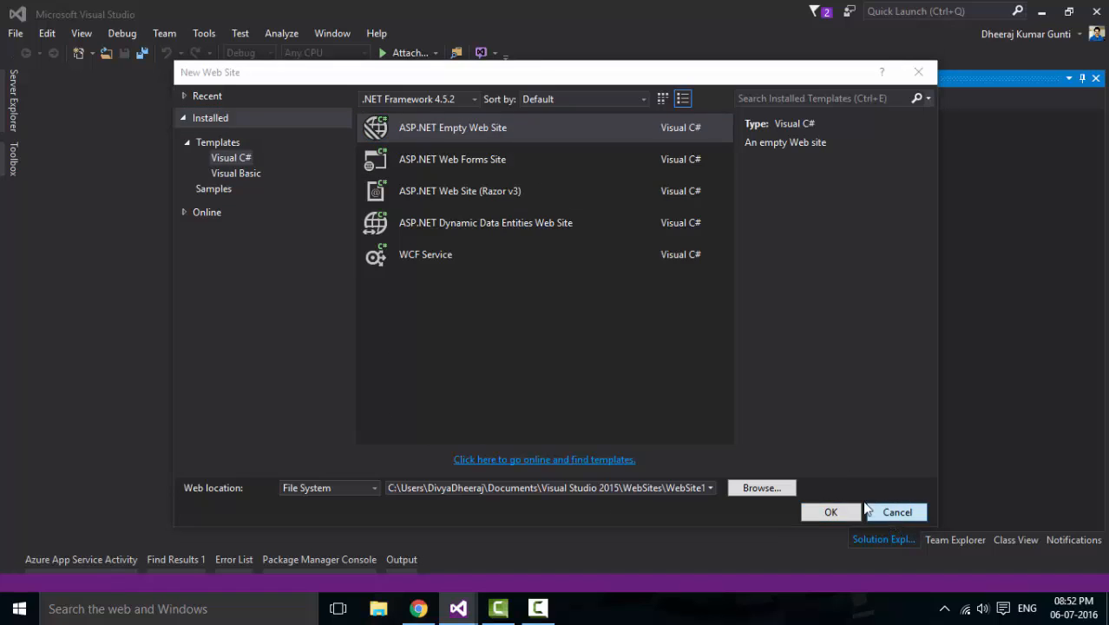
Step: Start a new Visual C# ASP.NET Web Application (.NET Framework) project named SampleAzureWebSite
click(19, 34)
mouse_move(136, 51)
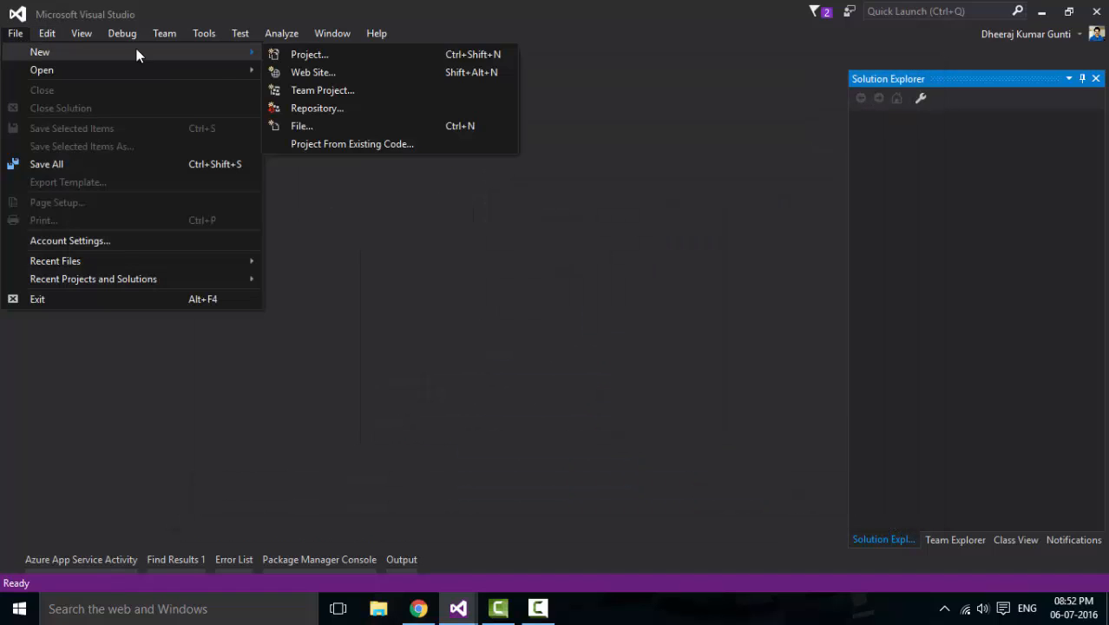
click(308, 53)
click(218, 188)
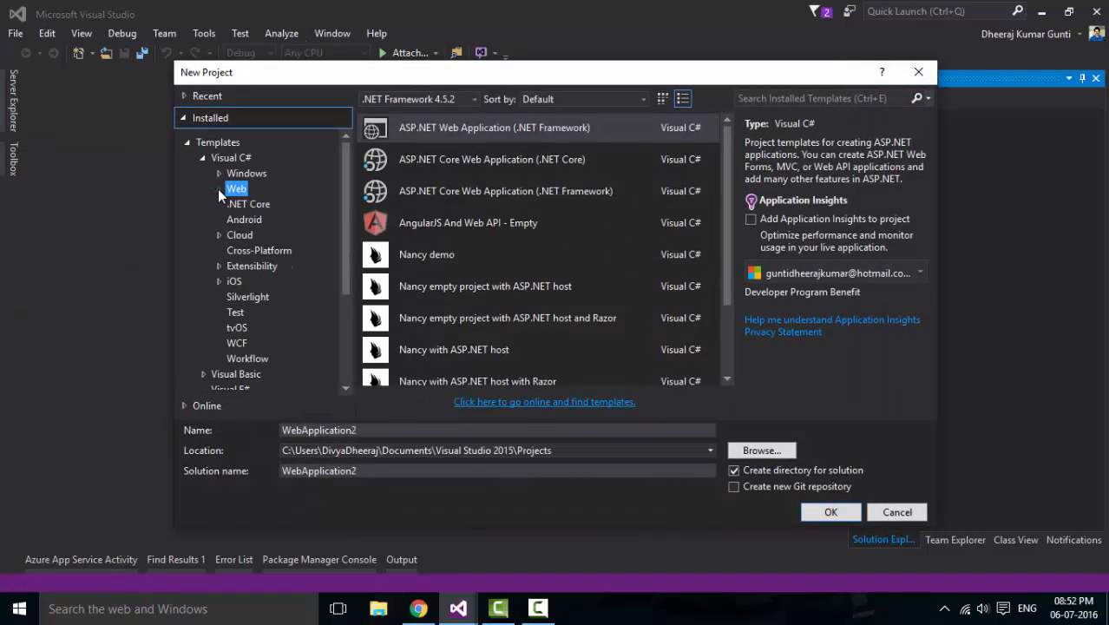
click(529, 128)
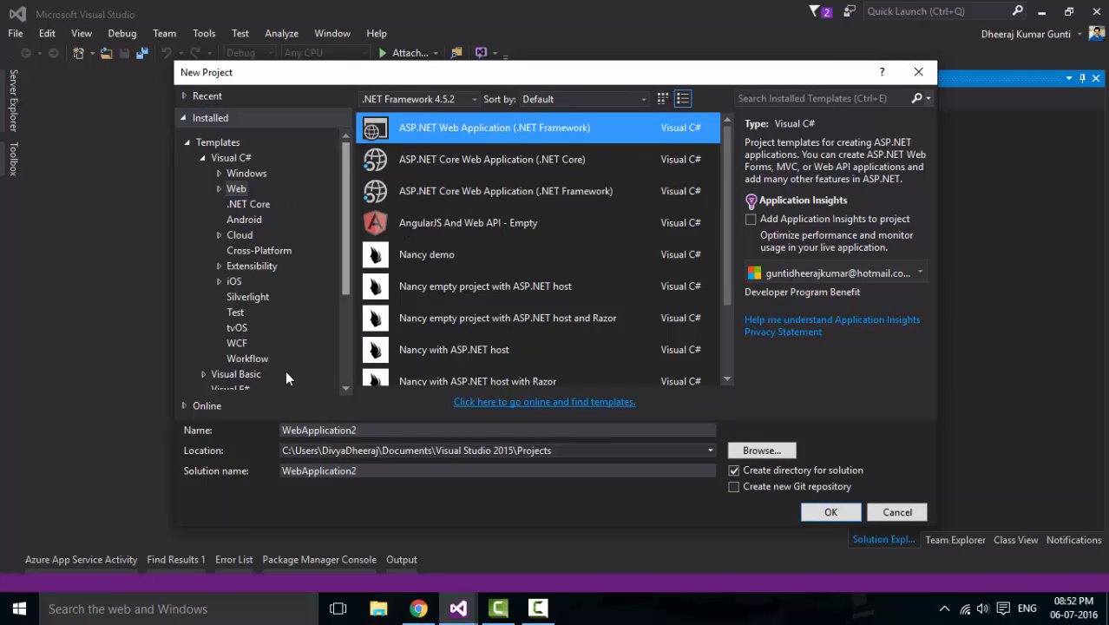
click(405, 430)
double_click(404, 430)
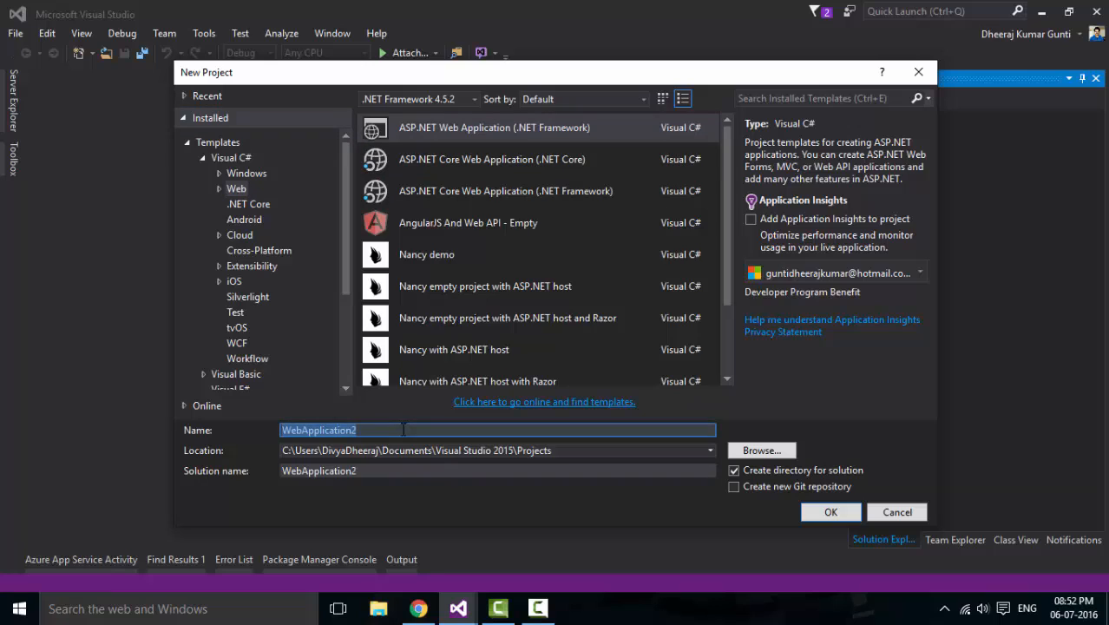
text(SampleA)
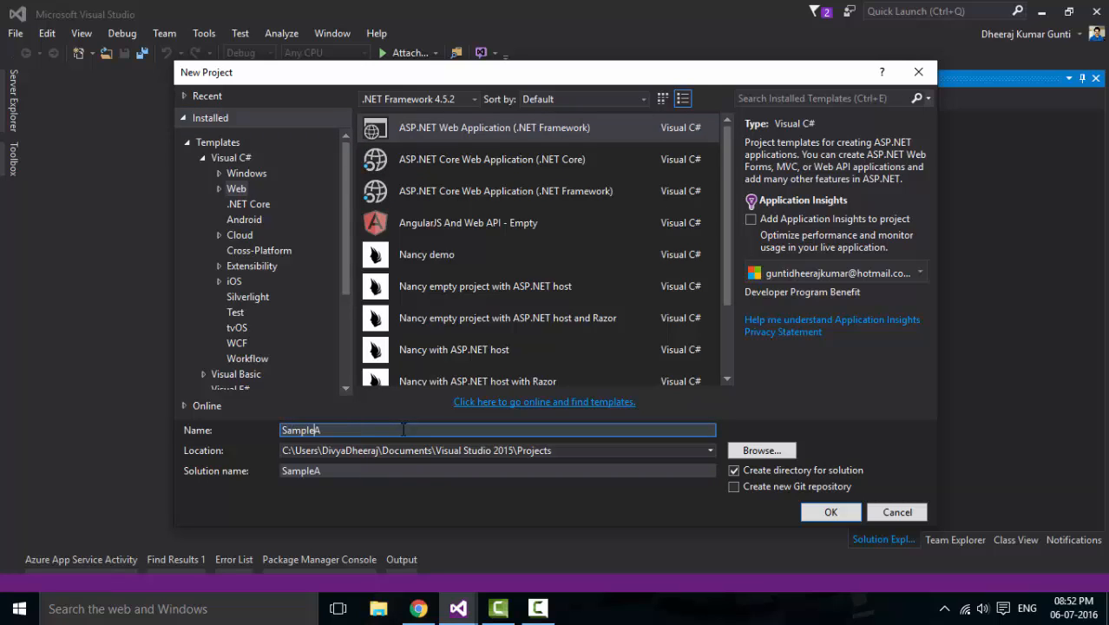
text(zureWebSite)
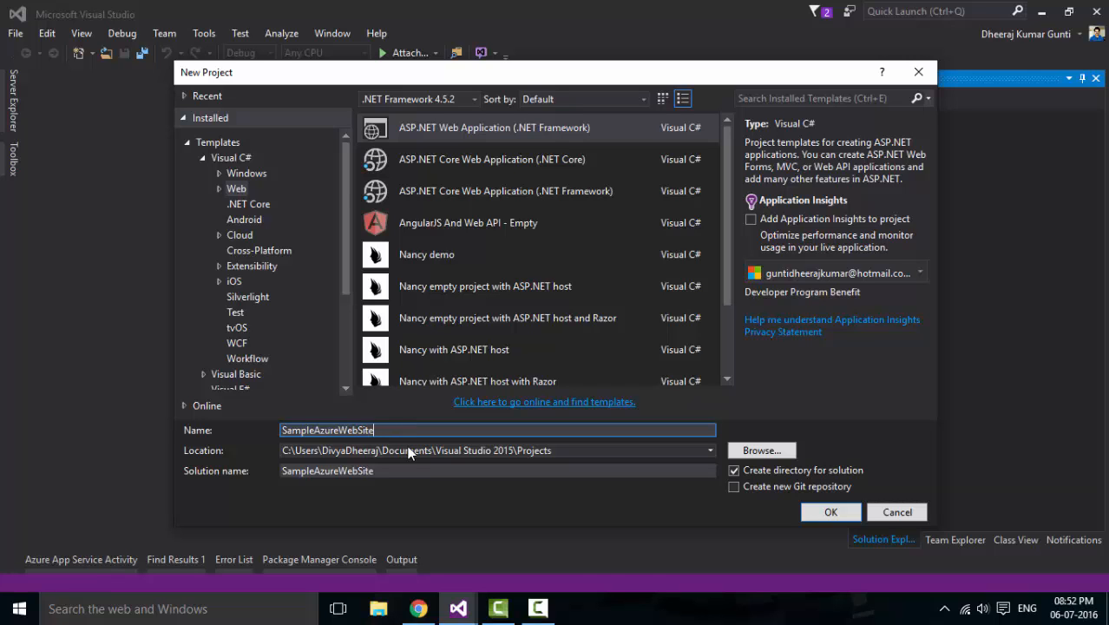
click(831, 512)
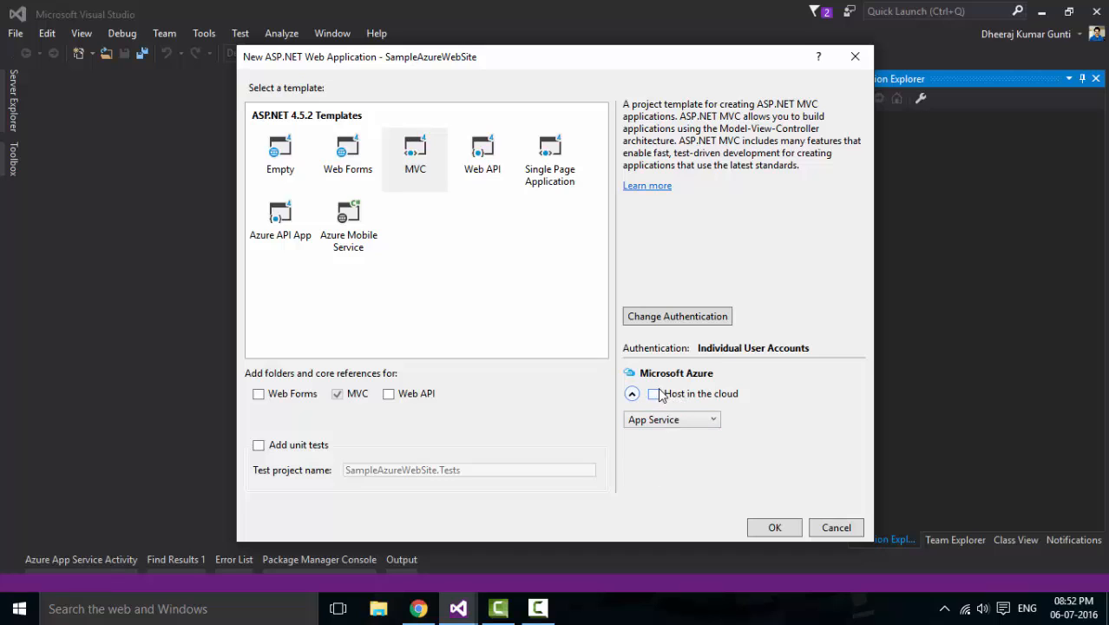
Step: Create the project from the MVC template with Host in the cloud turned off, and close its welcome page
click(704, 402)
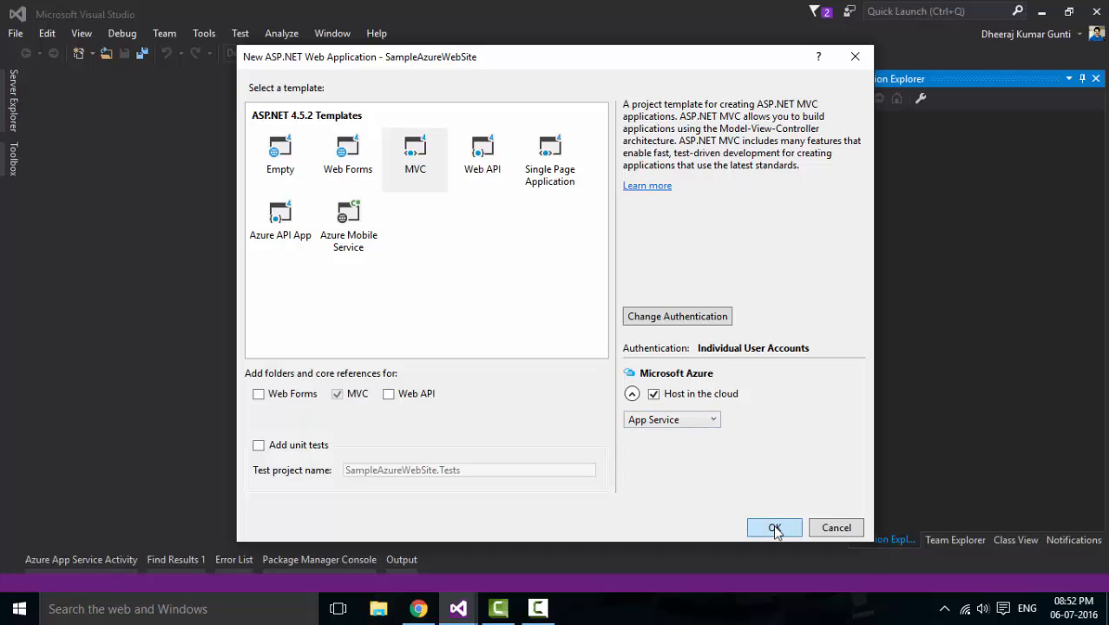
click(425, 162)
click(694, 401)
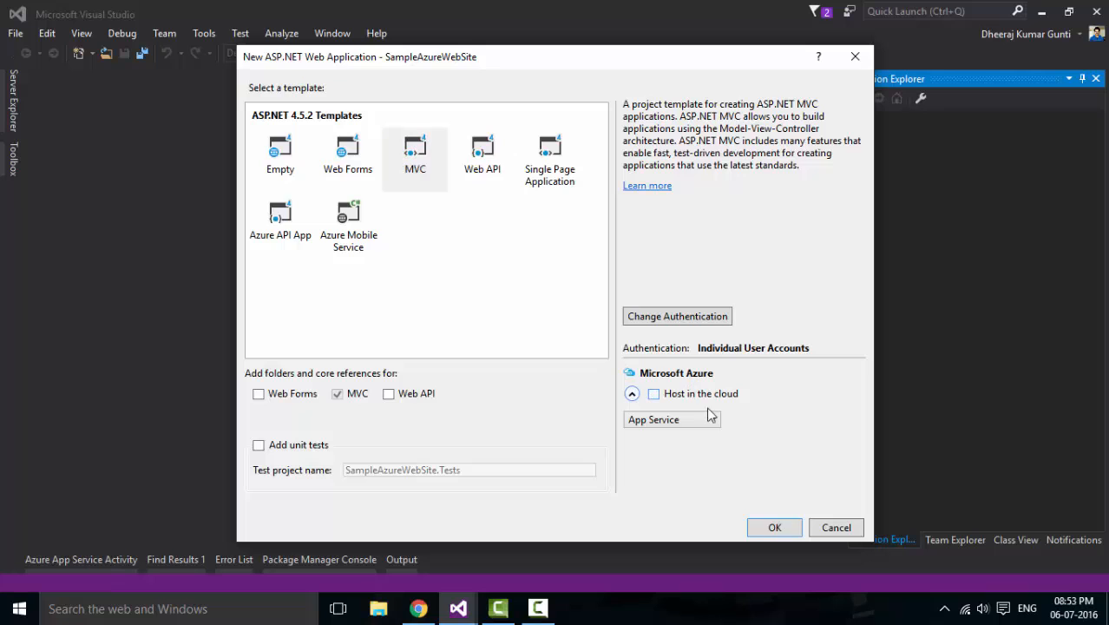
click(786, 531)
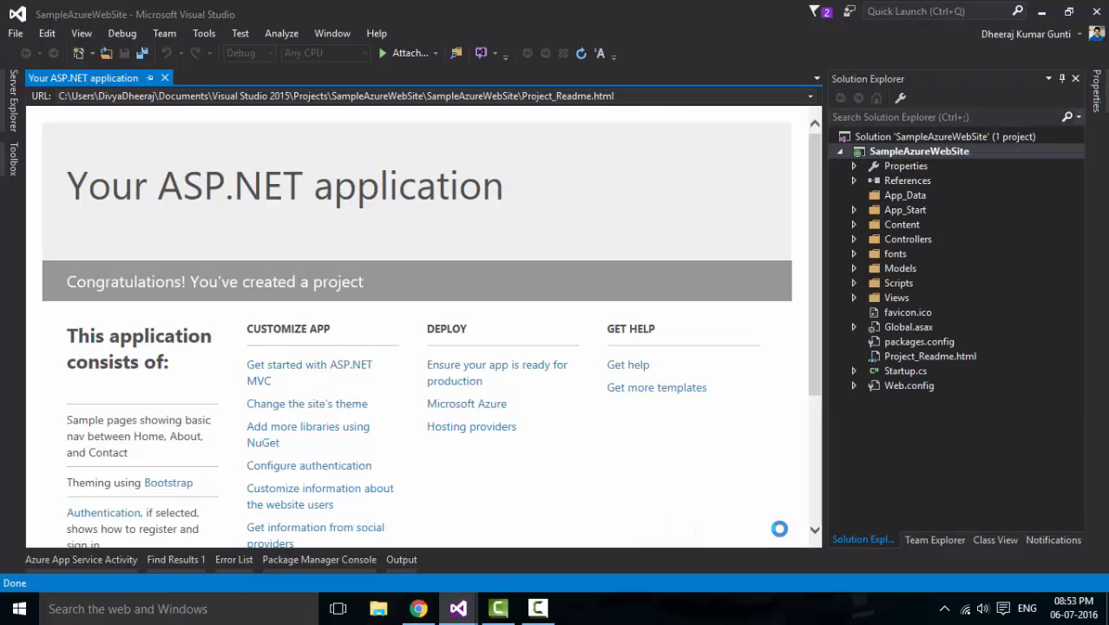
click(164, 78)
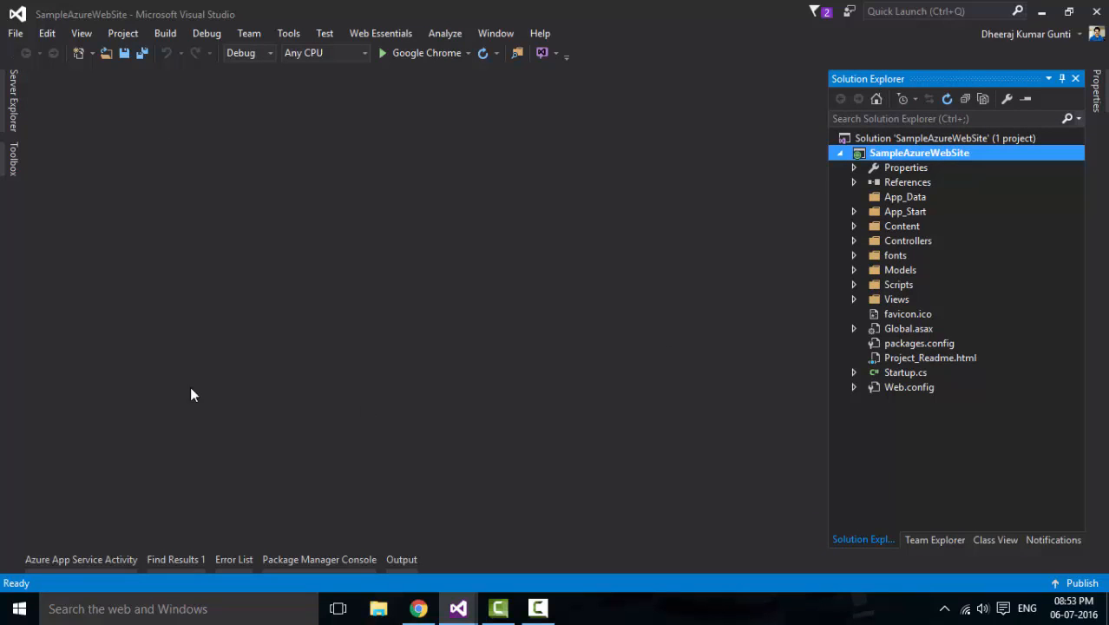
Step: Start publishing the SampleAzureWebSite project with Microsoft Azure App Service as the publish target
right_click(945, 154)
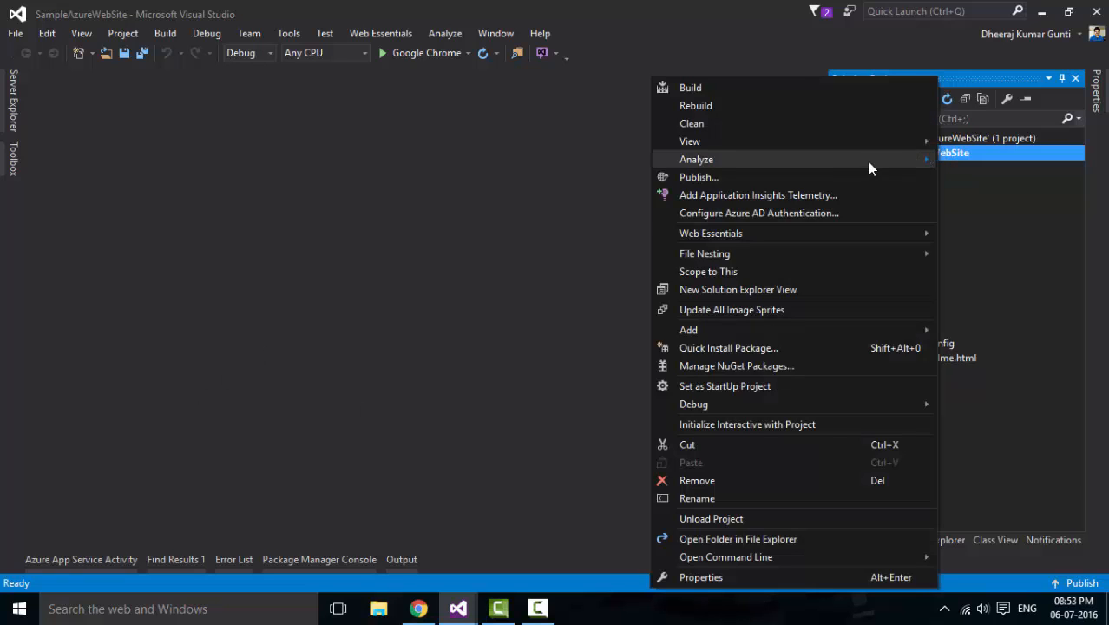
click(1005, 153)
right_click(950, 148)
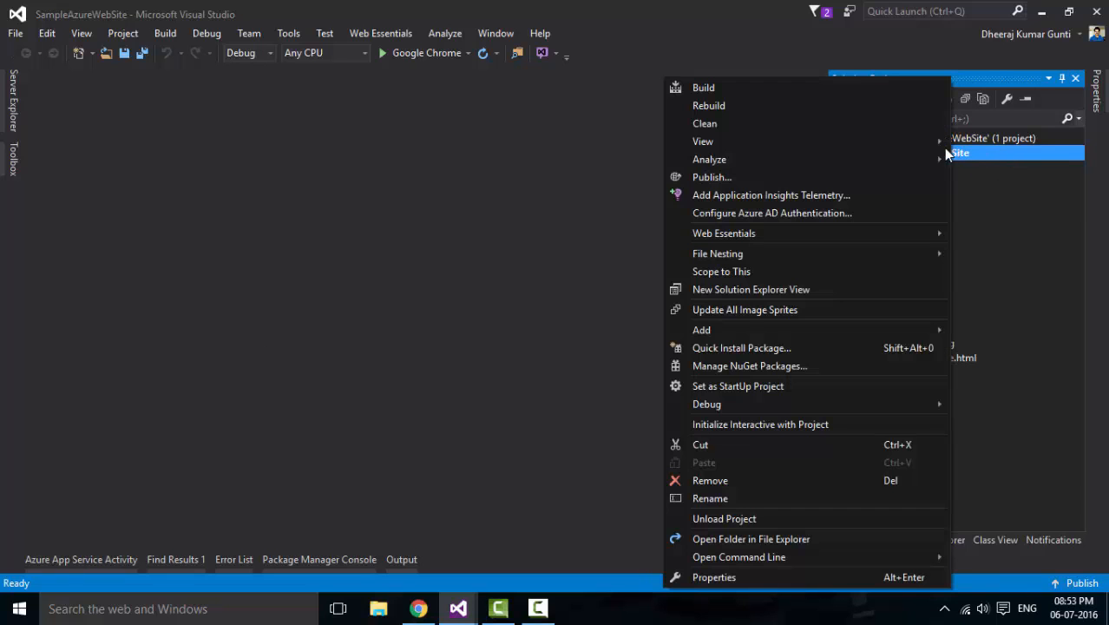
click(762, 178)
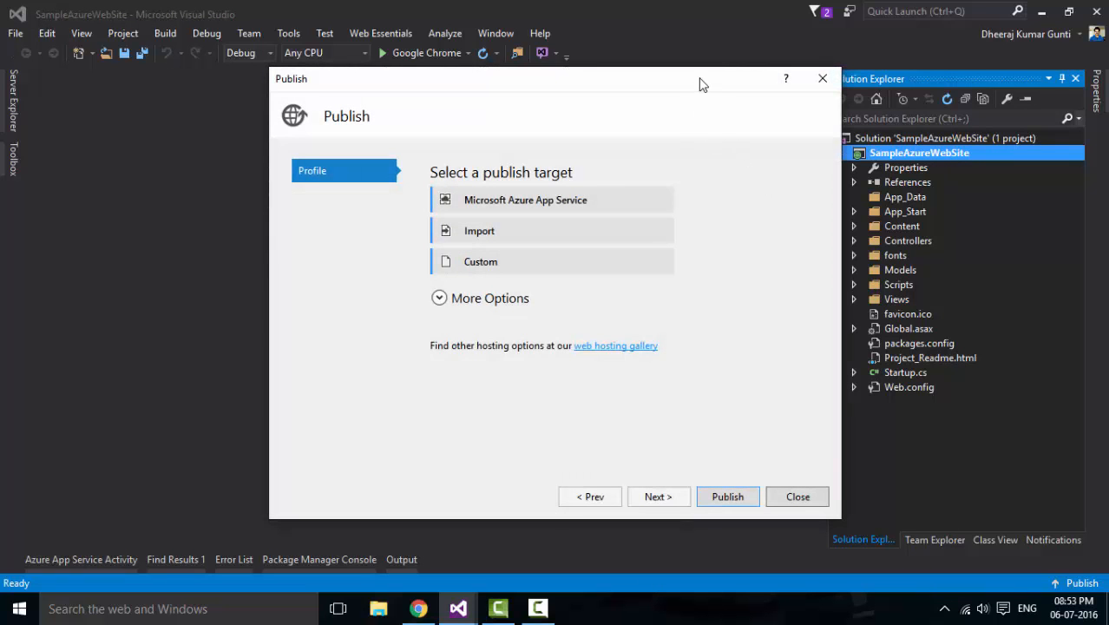
drag(699, 82, 647, 84)
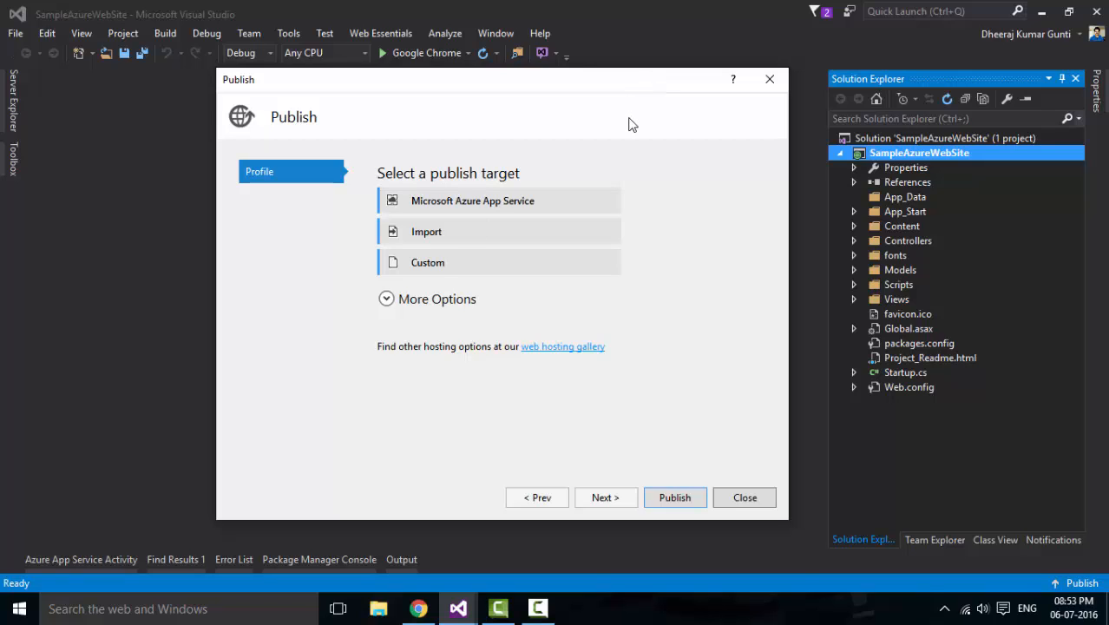
click(547, 202)
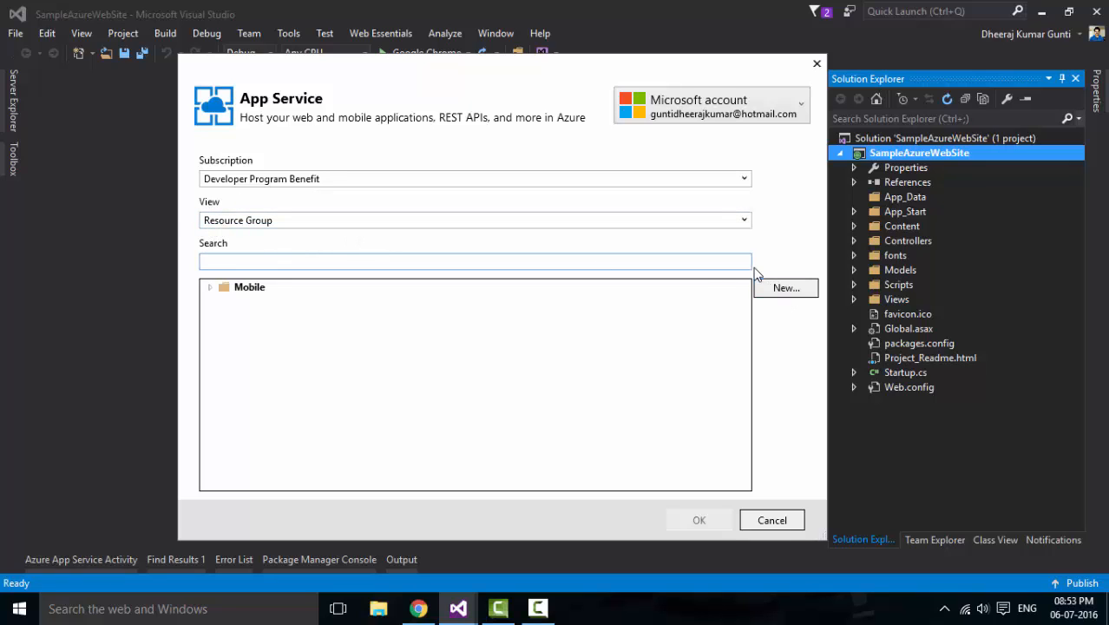
Step: Choose the existing SampleApplicationAzure web app in the Mobile resource group as the publish destination
click(254, 289)
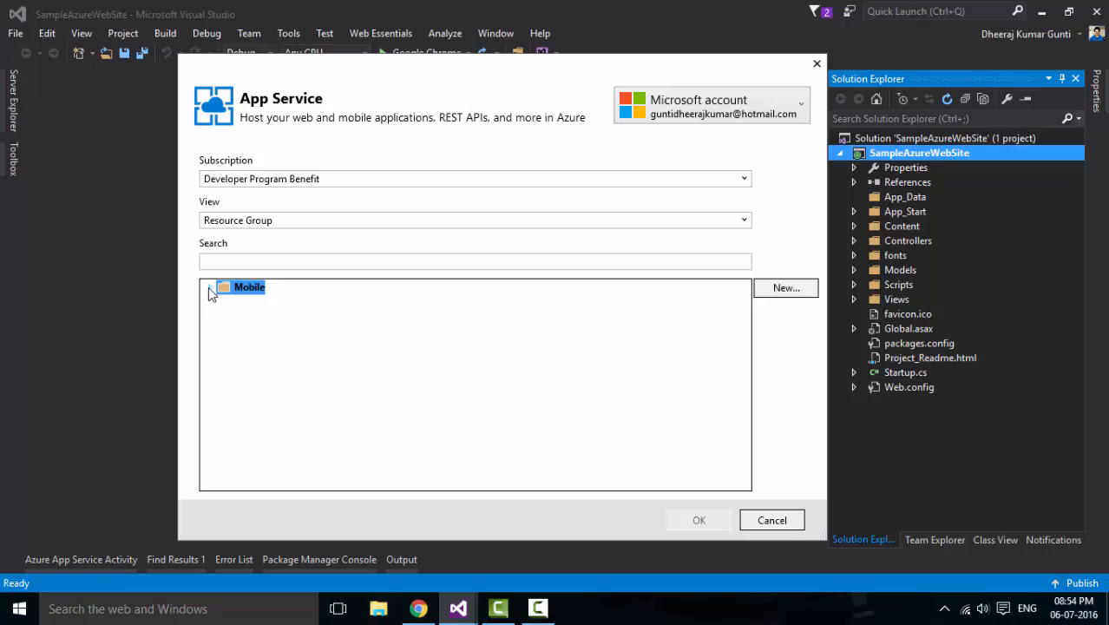
click(209, 289)
click(289, 304)
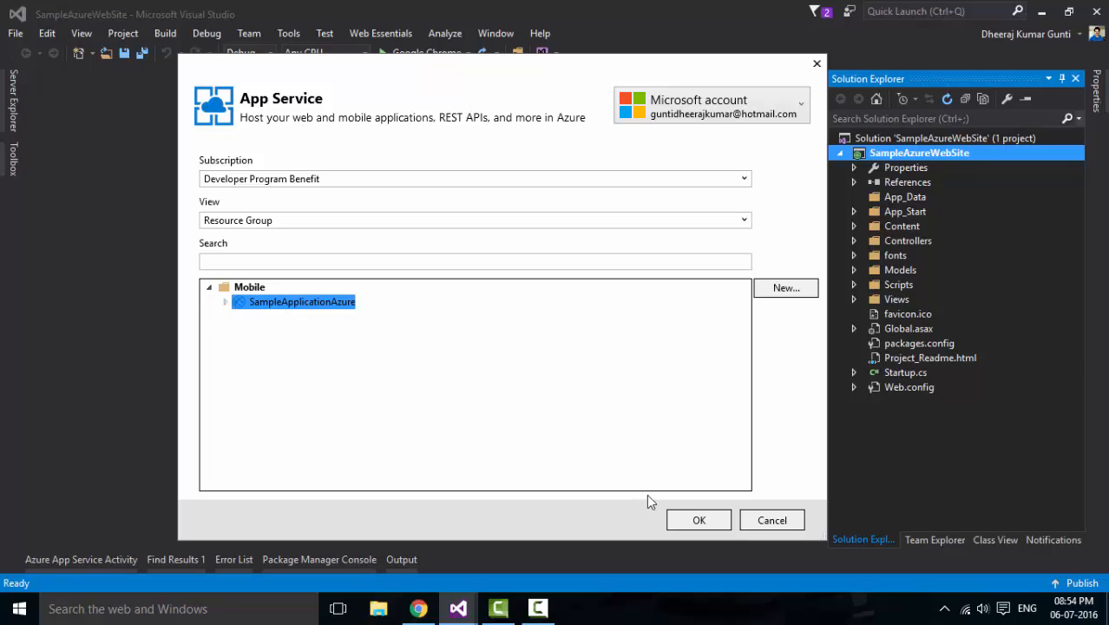
click(694, 519)
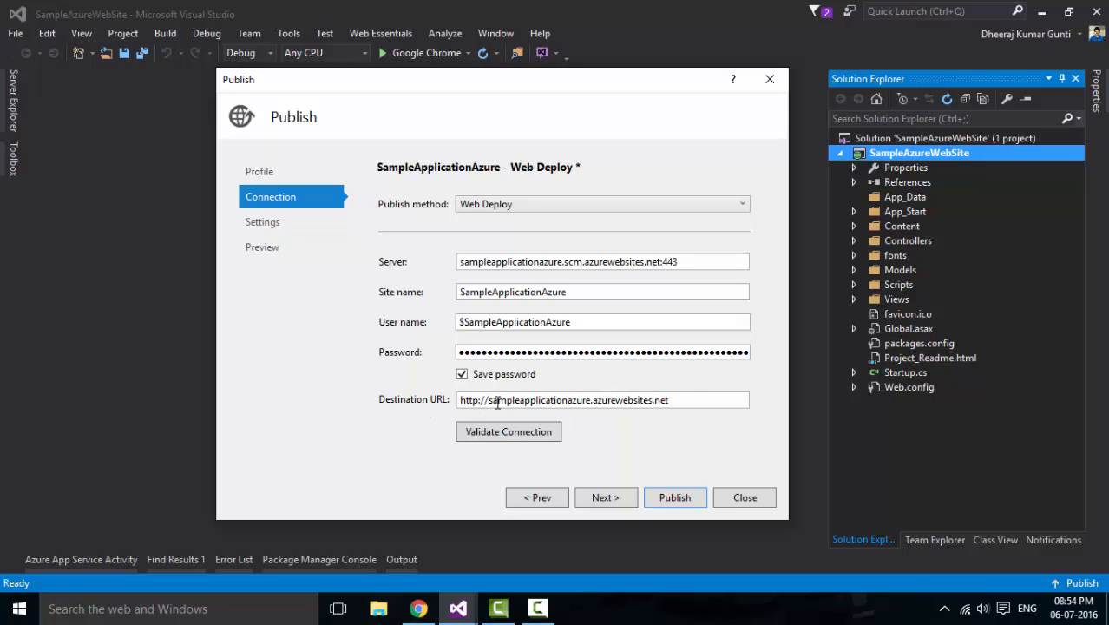
Step: Check the destination URL and publish the project through Web Deploy with the Release configuration
drag(689, 398, 436, 408)
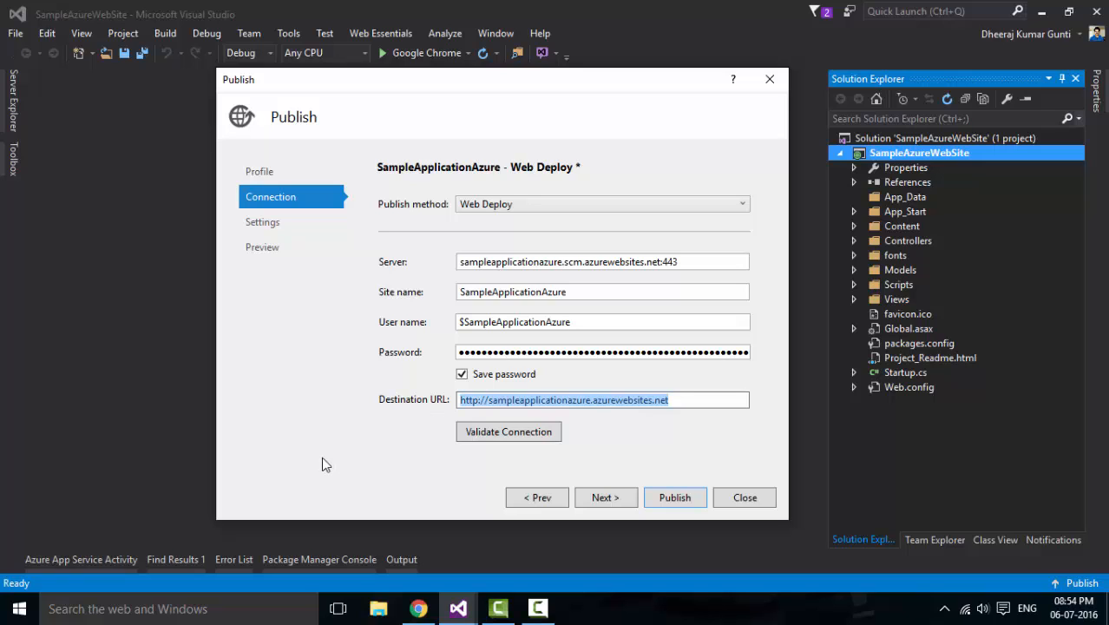
click(604, 502)
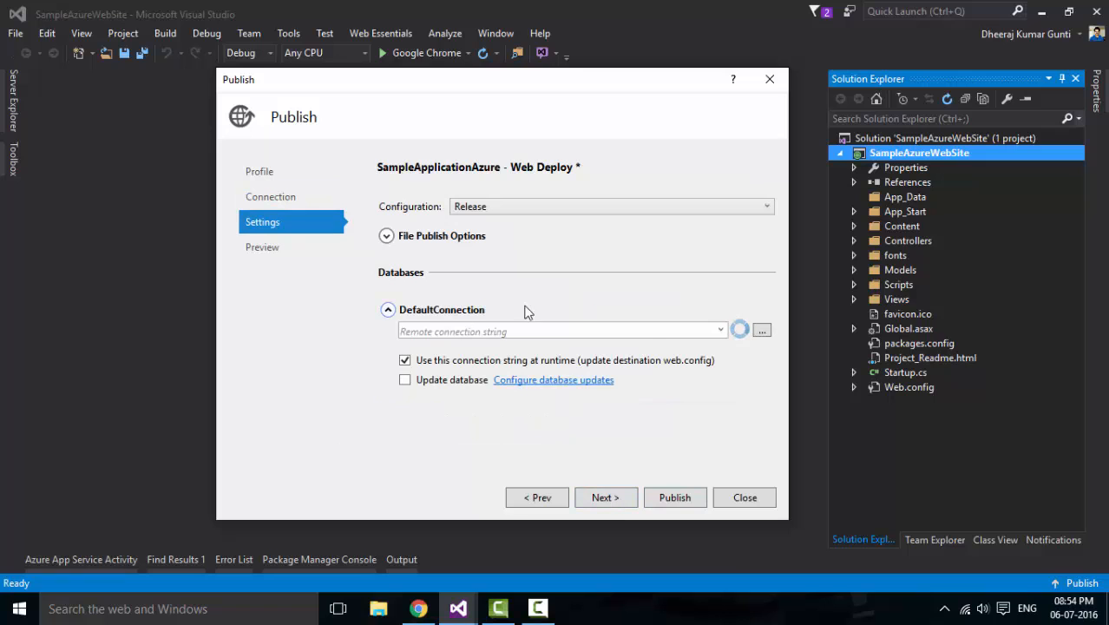
click(670, 508)
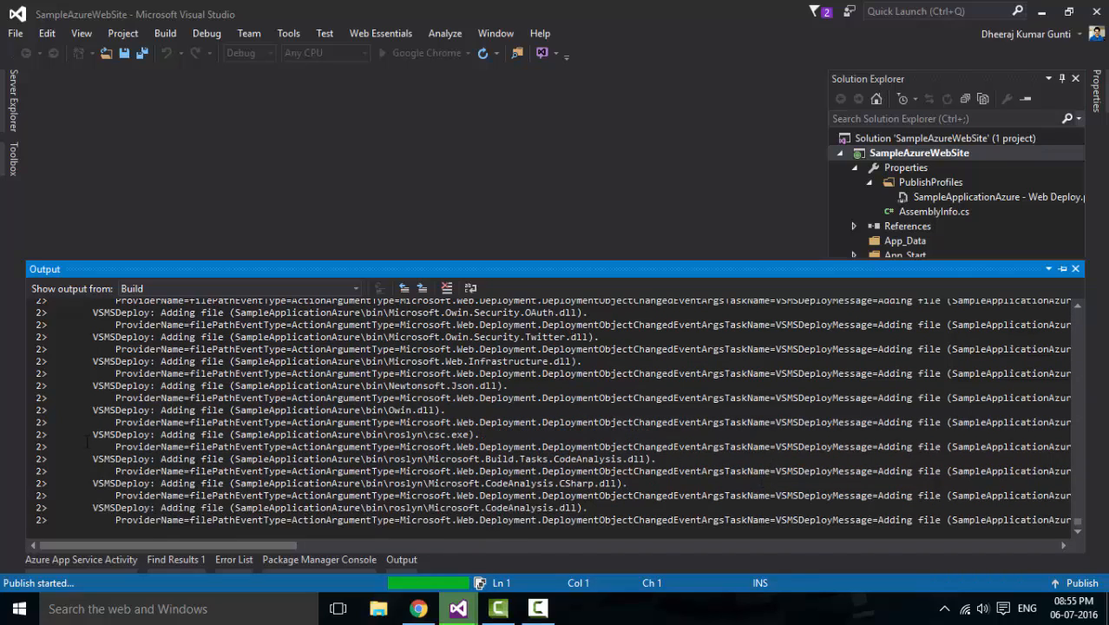
Step: Examine the detailed publish log in the Azure App Service Activity
click(80, 562)
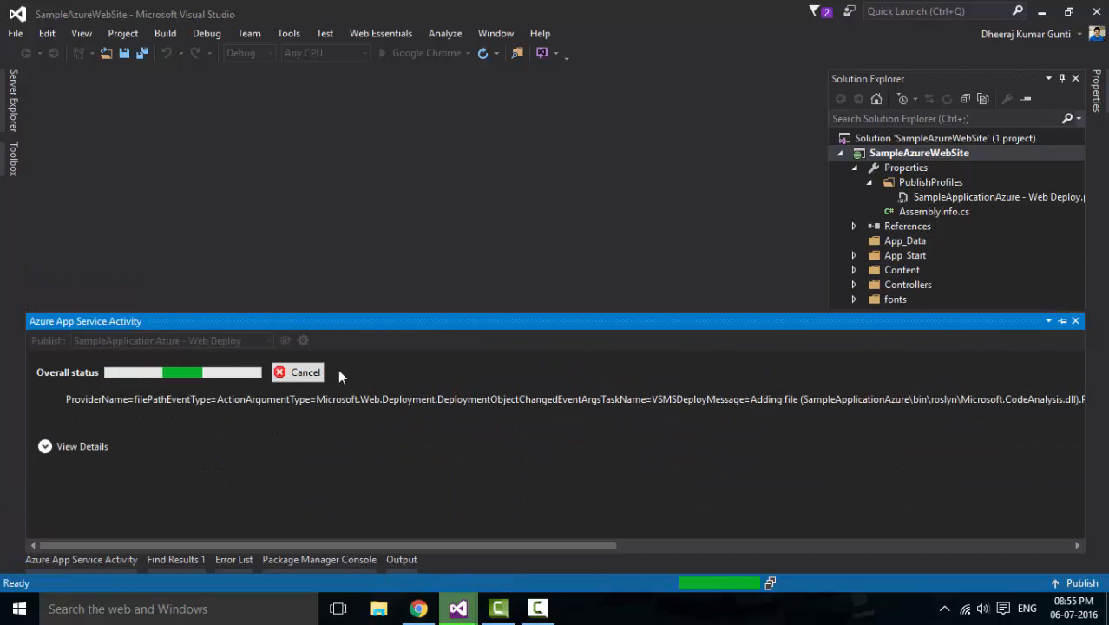
click(39, 447)
scroll(637, 430, down, 4)
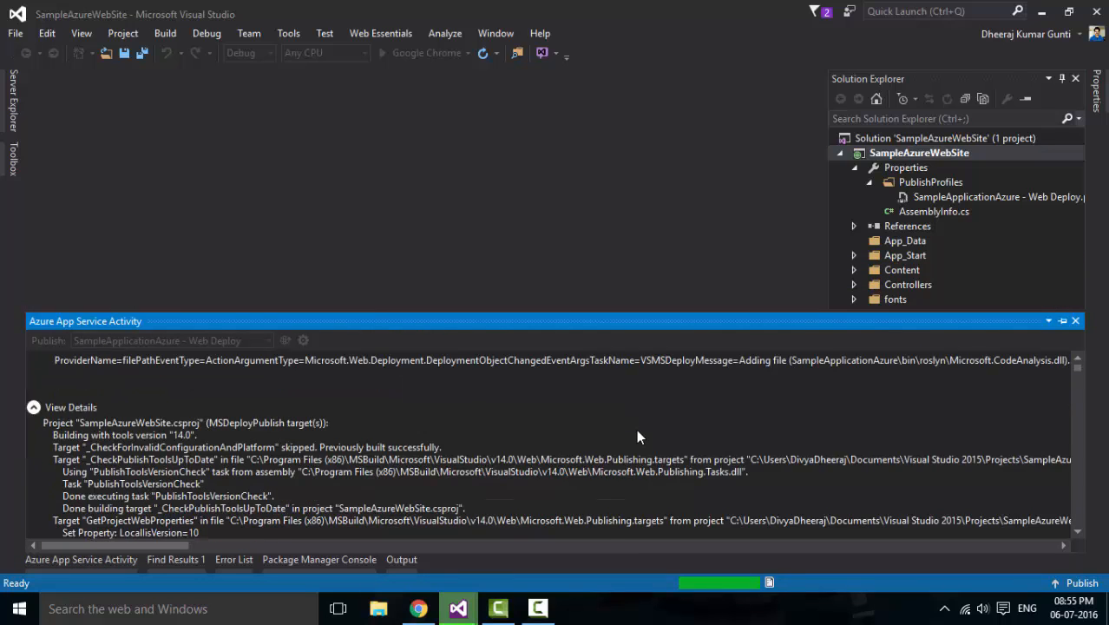
scroll(638, 430, down, 2)
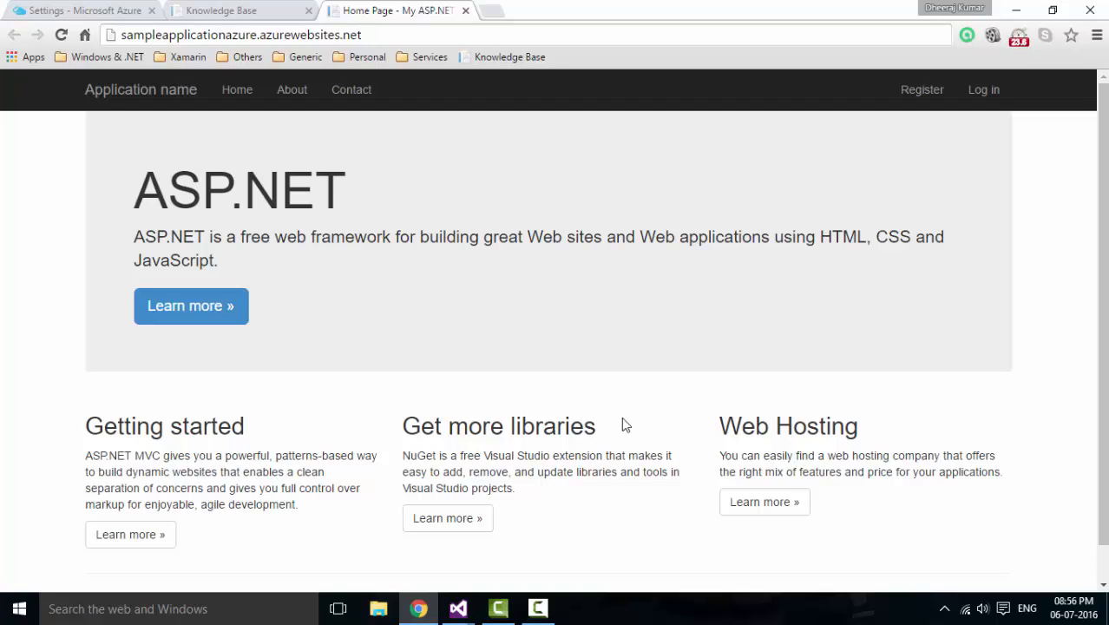
Step: Close the published site's browser page and switch back to the SampleAzureWebSite window in Visual Studio
click(466, 10)
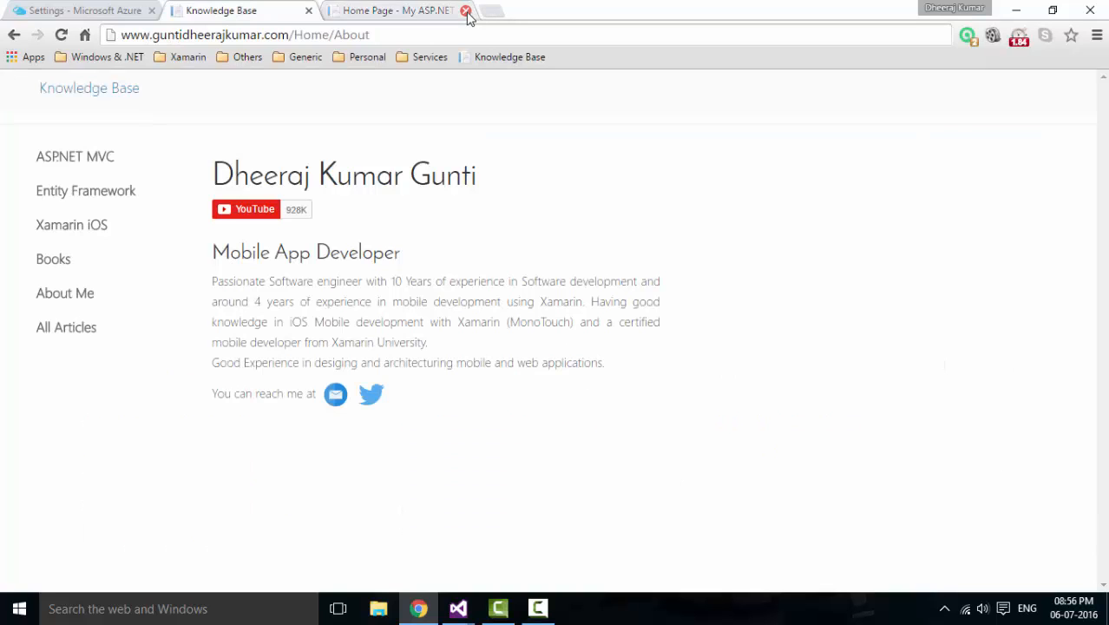
mouse_move(458, 608)
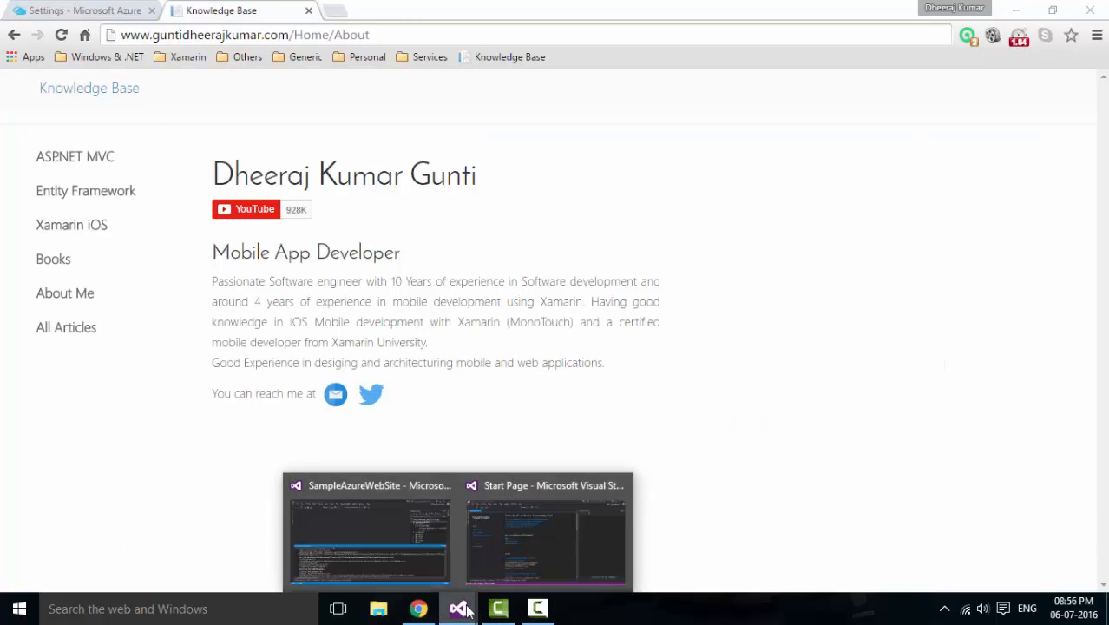
click(352, 530)
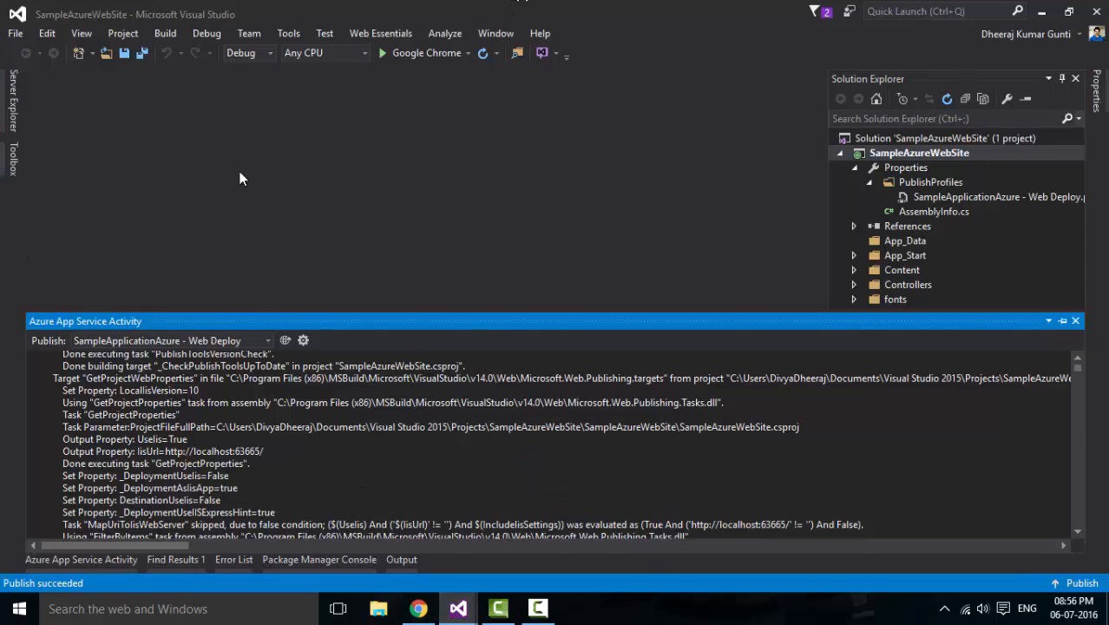
Step: Close the SampleAzureWebSite solution and auto-hide the Azure App Service Activity pane
click(15, 35)
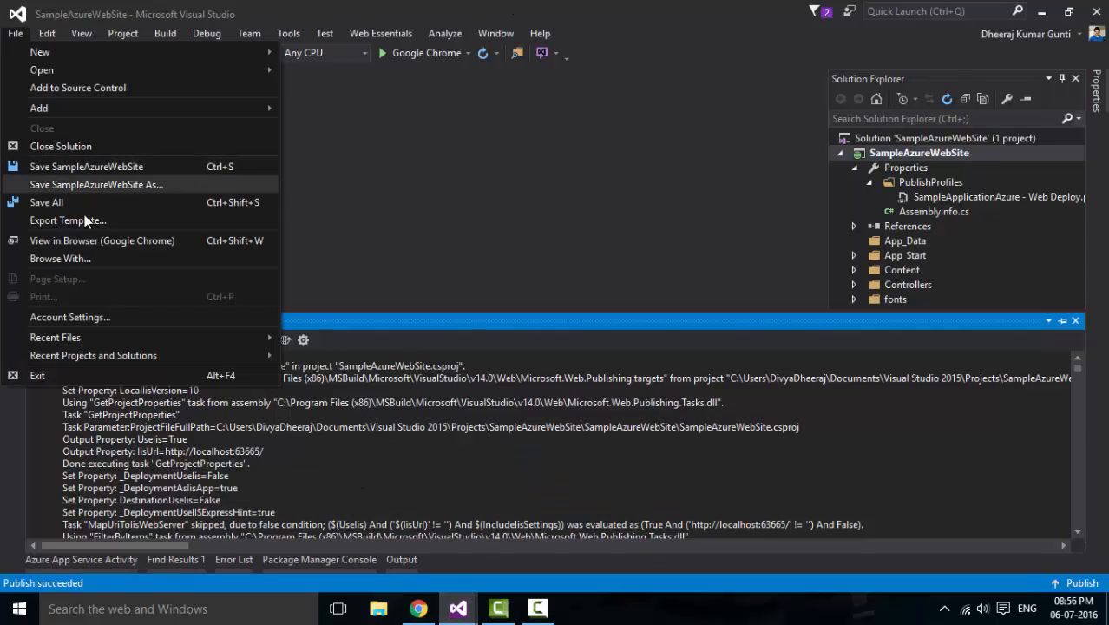
click(61, 146)
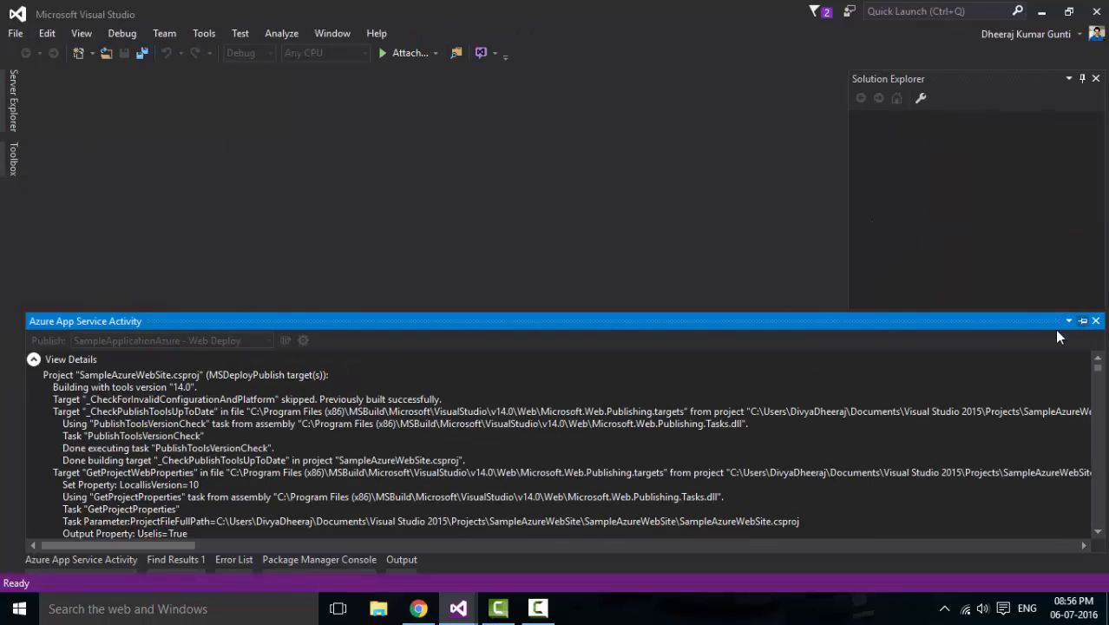
click(1082, 321)
click(820, 185)
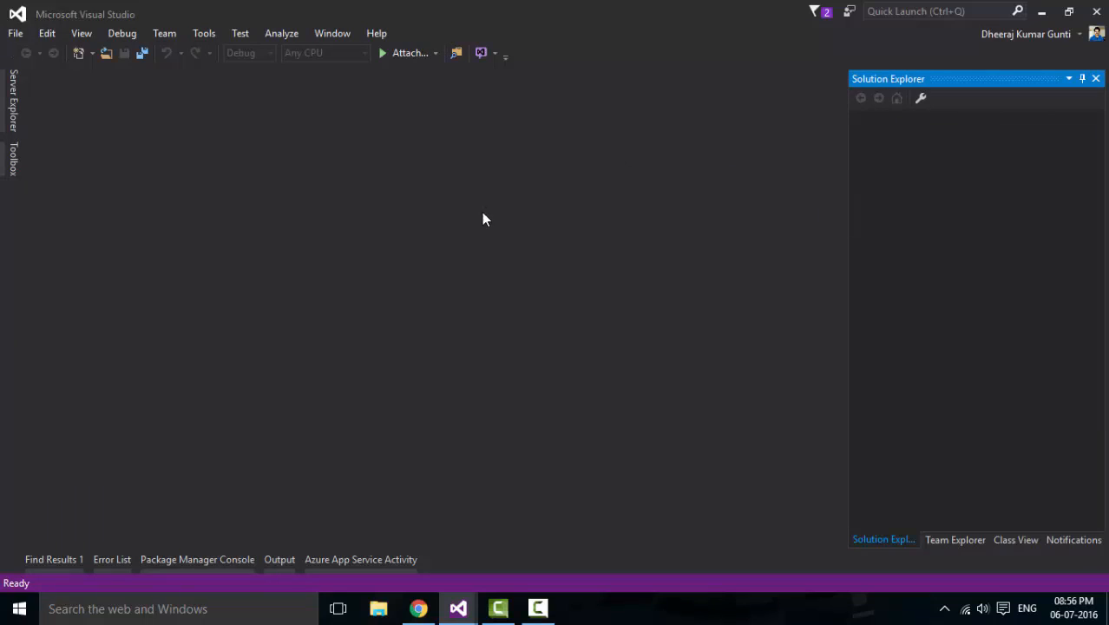
Step: Start a new Visual C# ASP.NET Web Application (.NET Framework) project named SampleAzureWebSiteSecondProcess
click(14, 33)
mouse_move(41, 52)
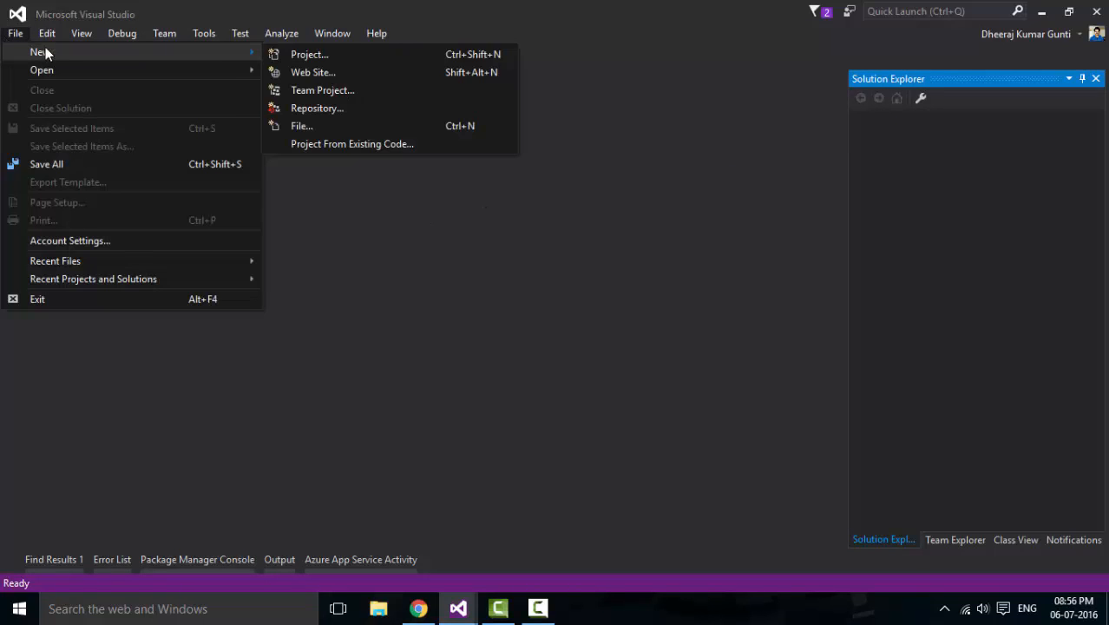
click(447, 57)
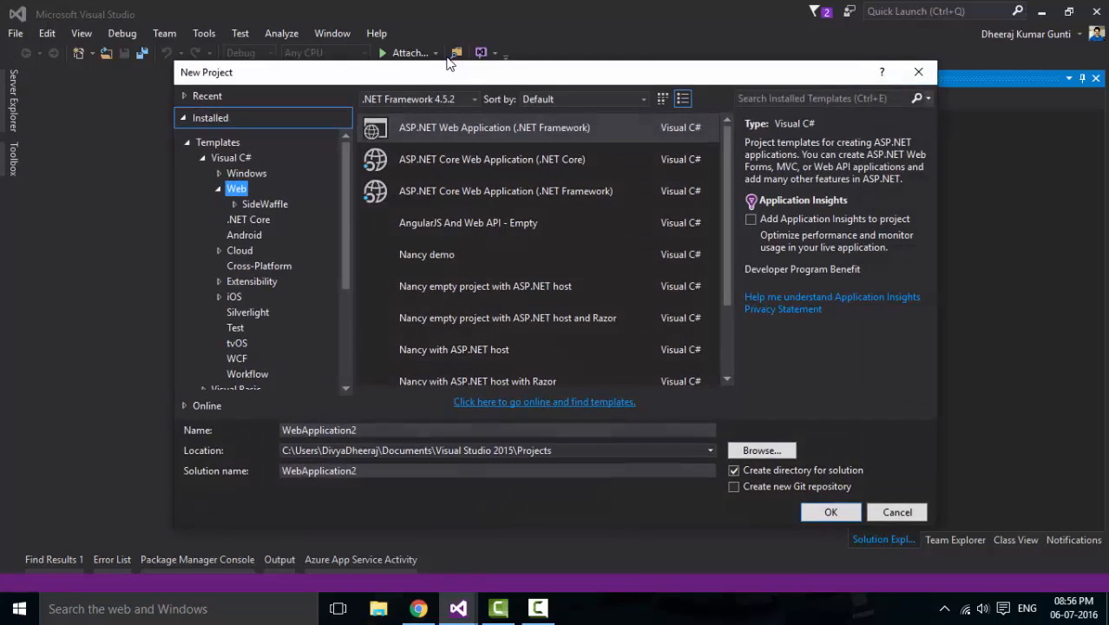
click(478, 130)
click(365, 428)
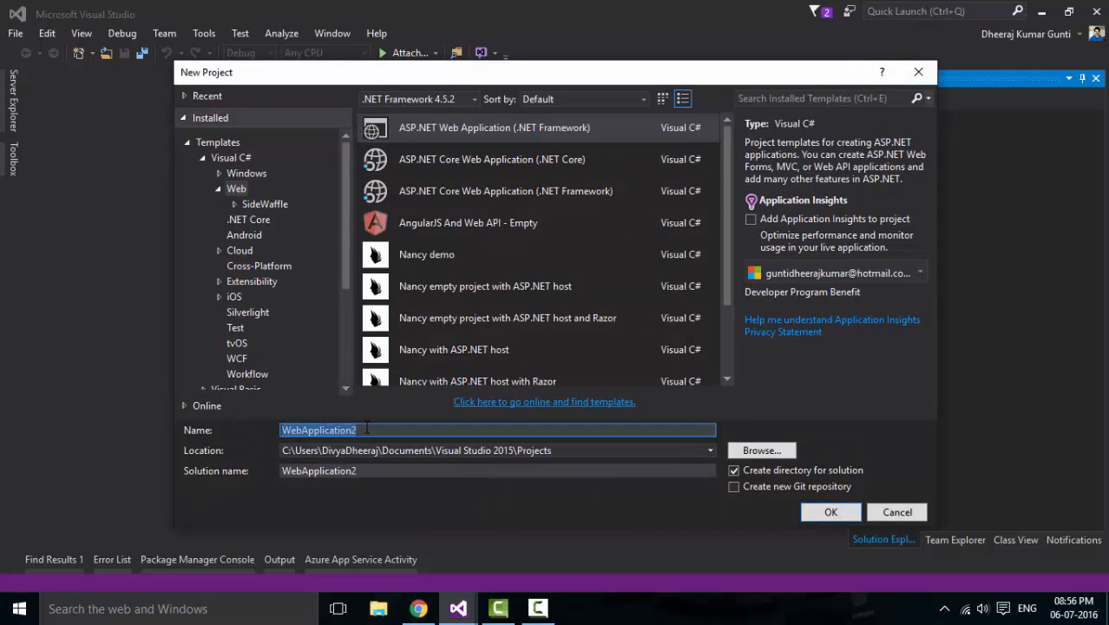
text(SampleAz)
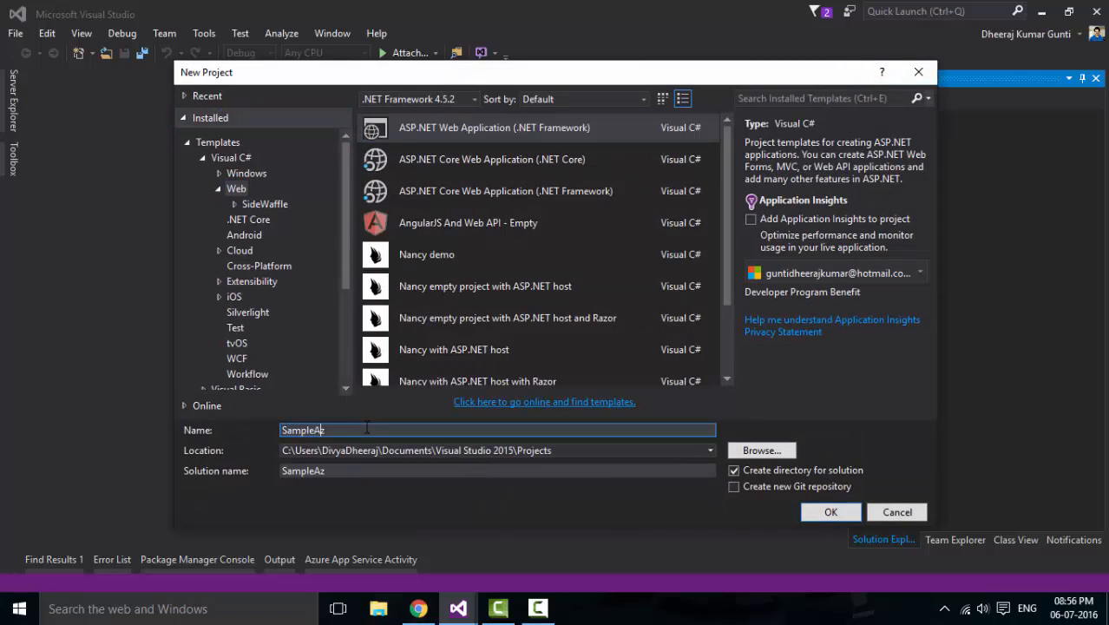
text(ureWebSite)
text(Proces)
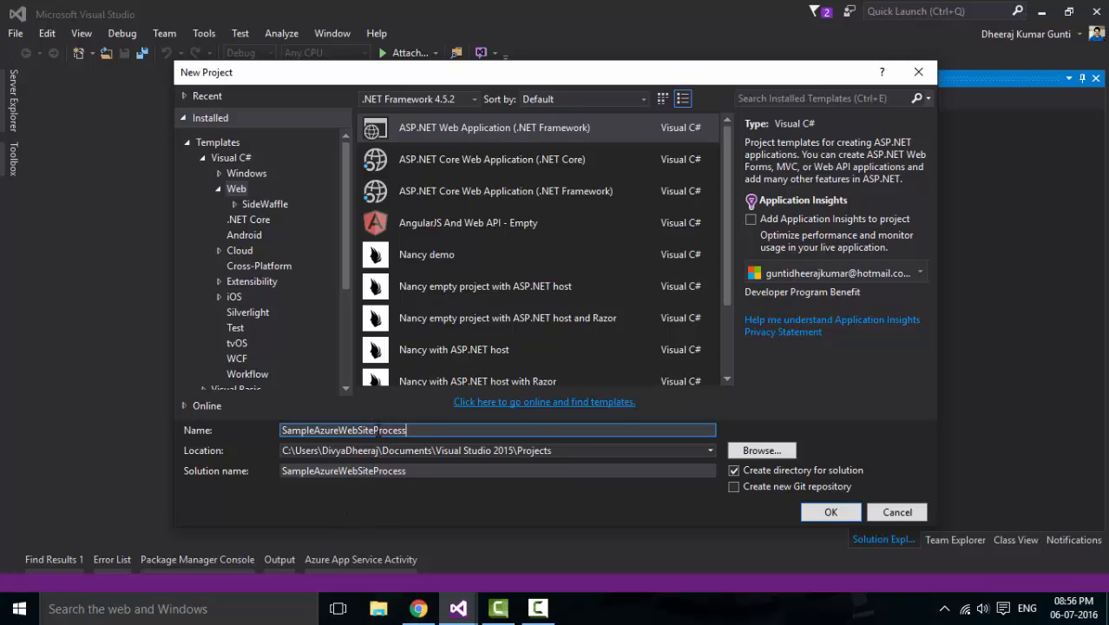
text(Second)
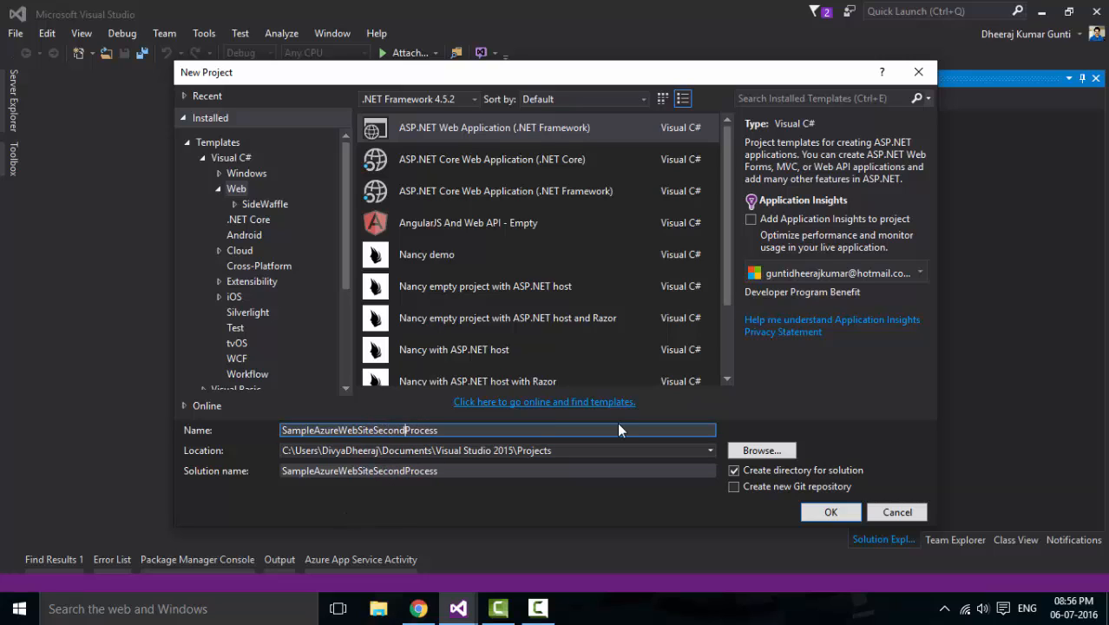
click(841, 514)
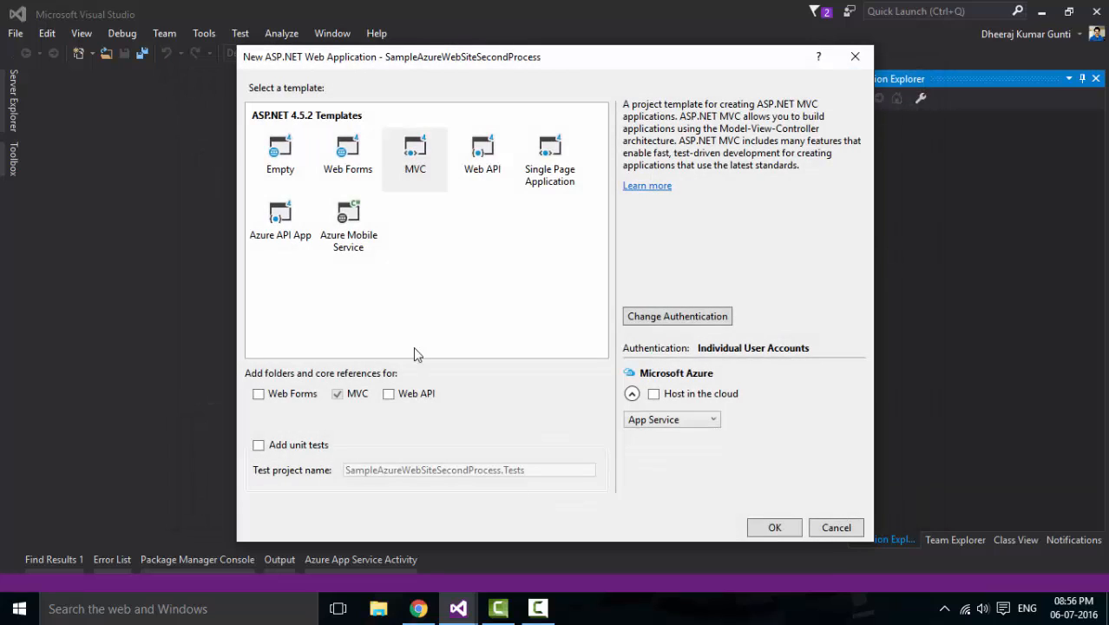
Step: Choose the MVC template with Host in the cloud turned on for App Service and accept the settings
click(414, 155)
click(725, 396)
click(769, 533)
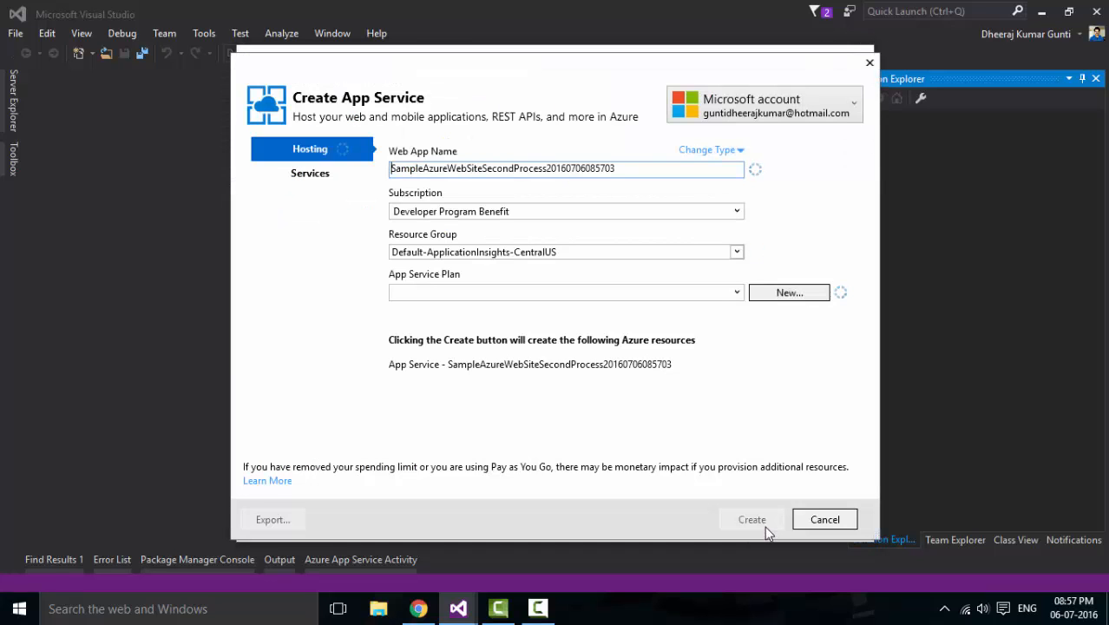
Step: Remove the timestamp suffix from the web app name so it reads SampleAzureWebSiteSecondProcess
drag(615, 74, 556, 66)
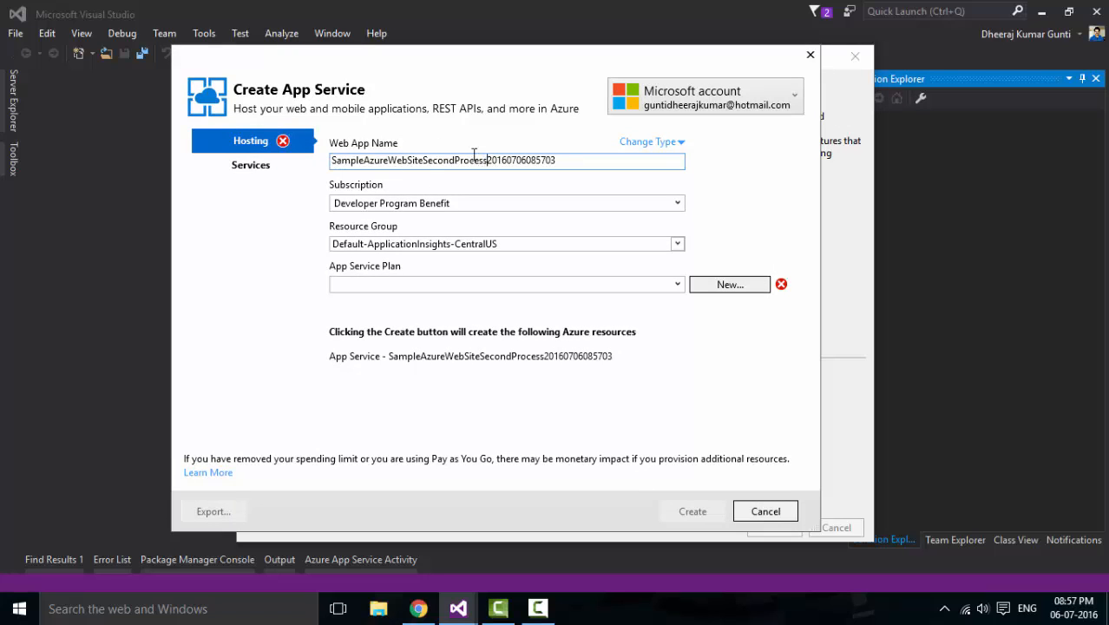
drag(487, 160, 330, 161)
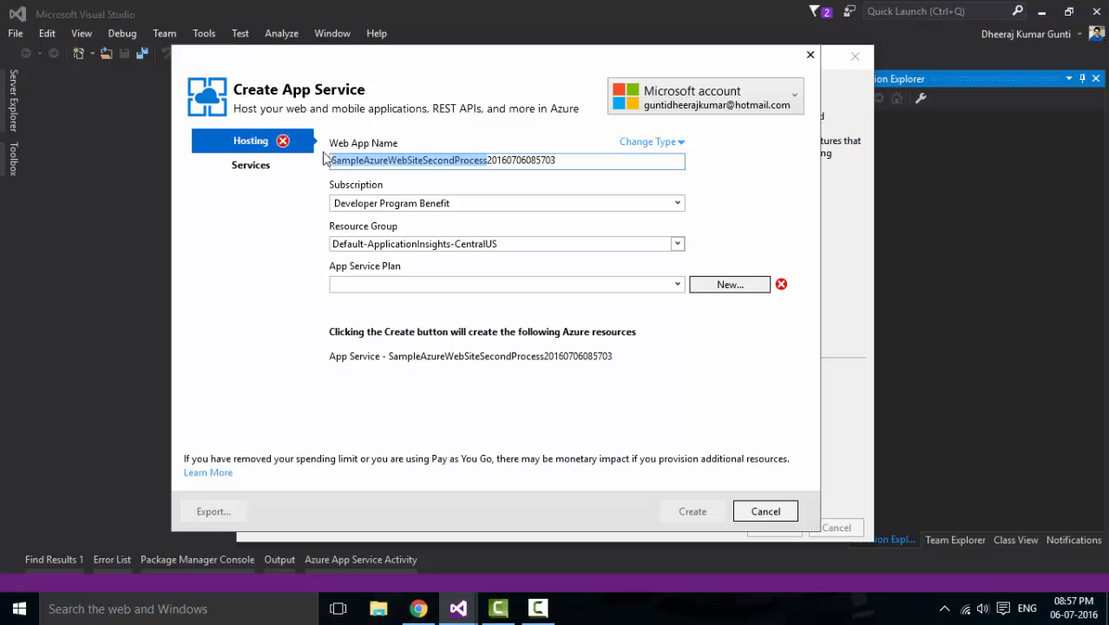
click(594, 160)
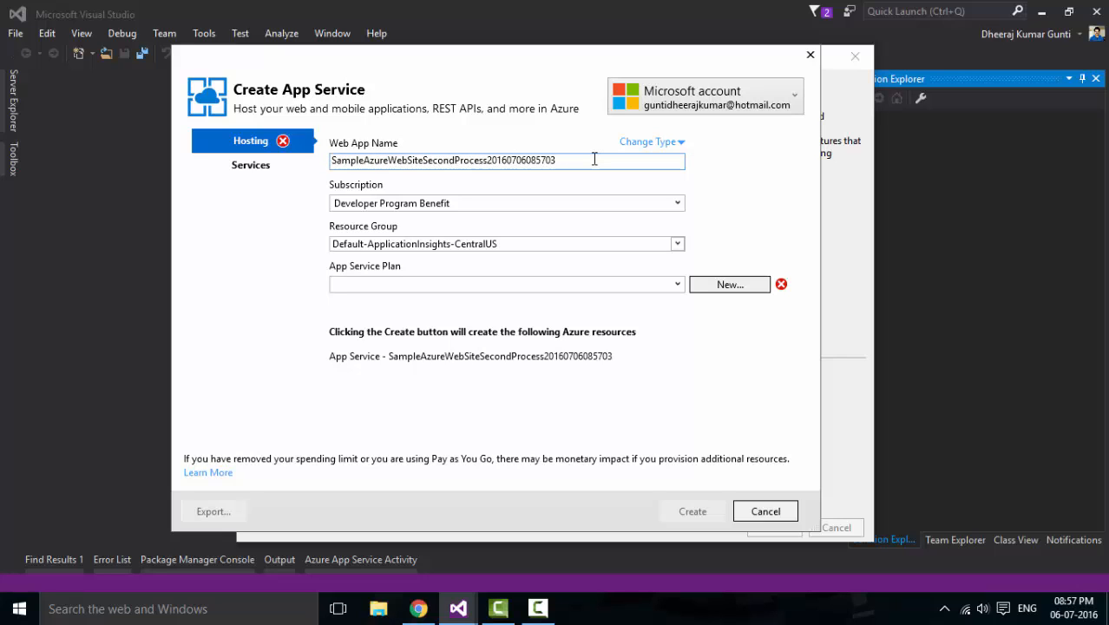
drag(577, 159, 273, 159)
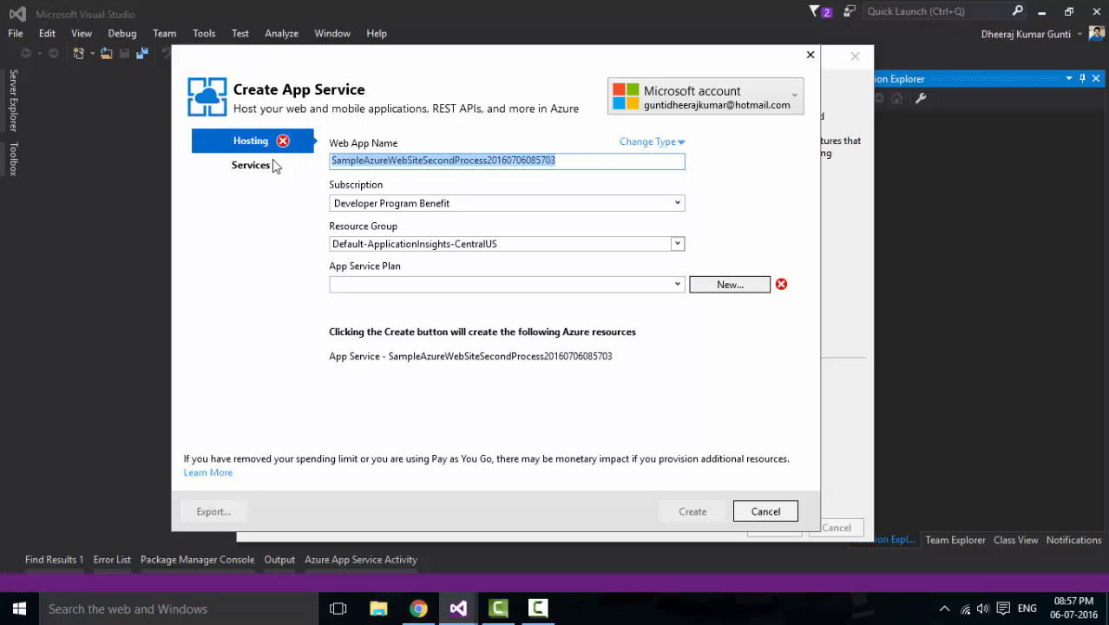
click(581, 160)
shift+click(490, 160)
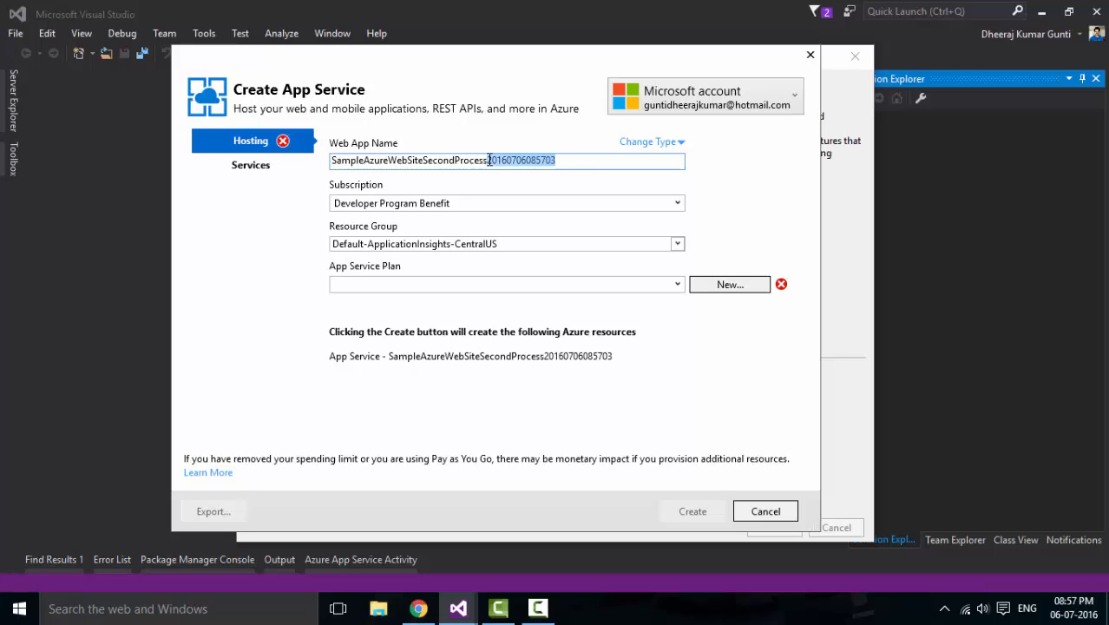
key(BackSpace)
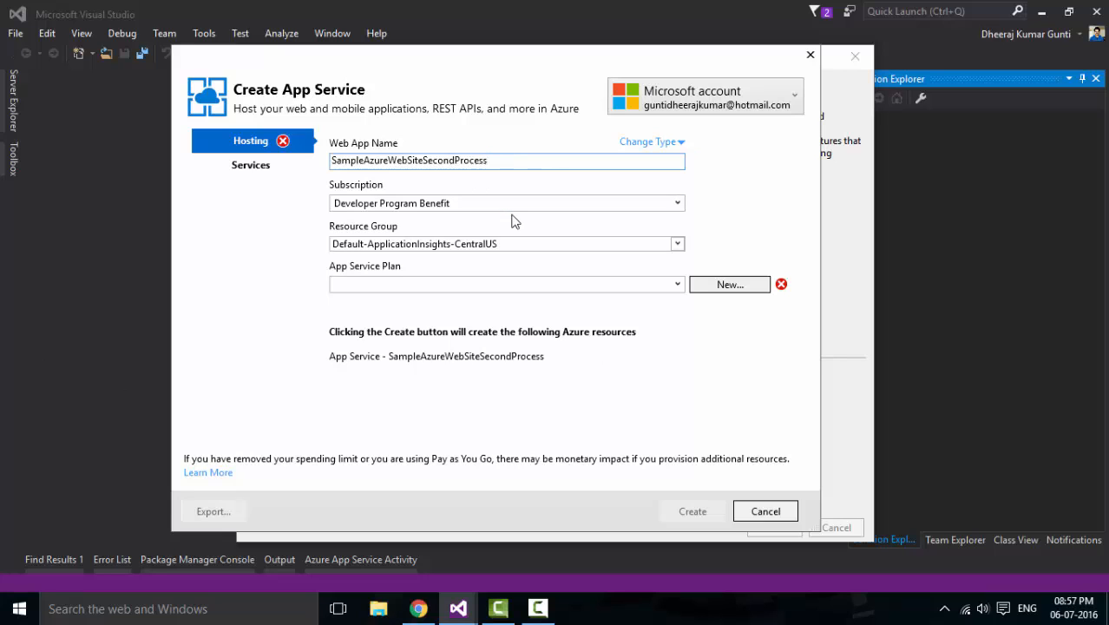
Step: Add the Free-size App Service plan SampleAzureWebSiteSecondProcessPlan in South Central US and create the app service
click(752, 286)
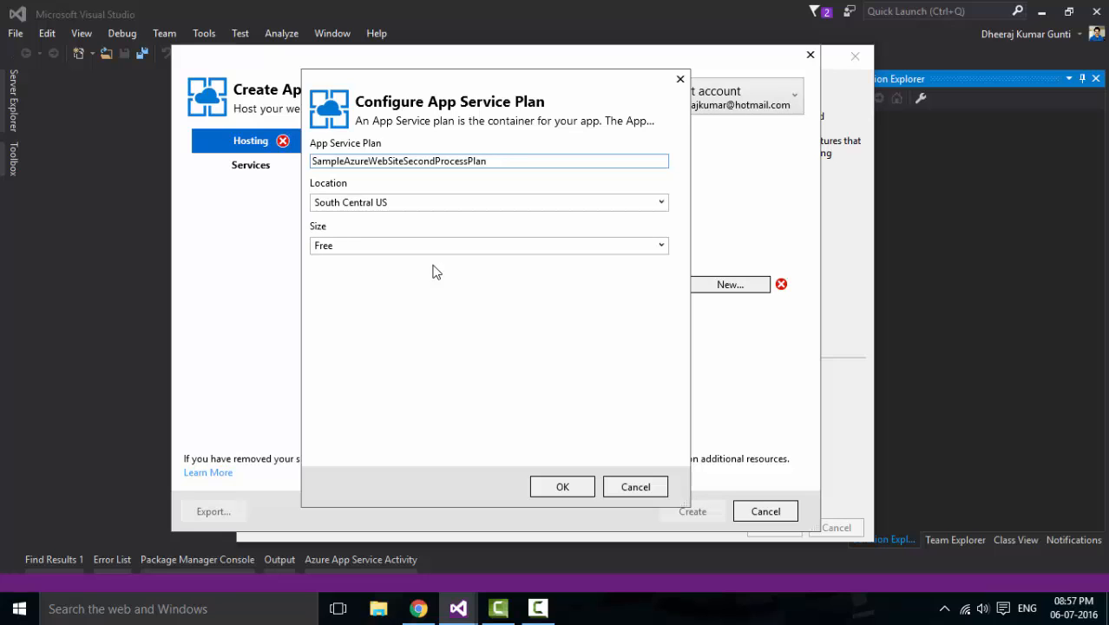
click(564, 489)
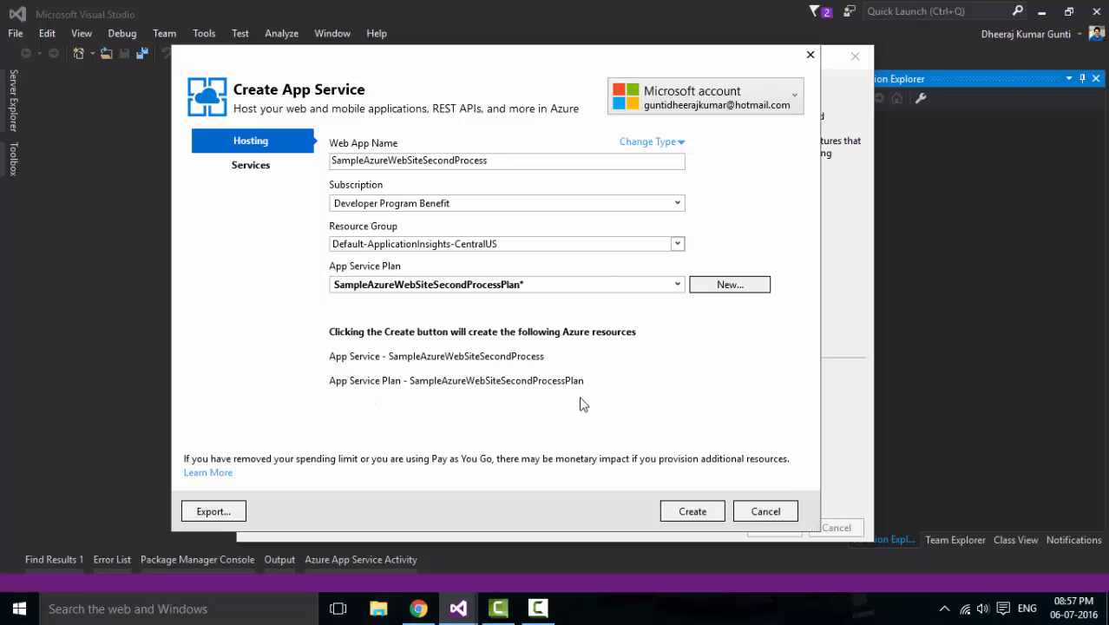
click(693, 511)
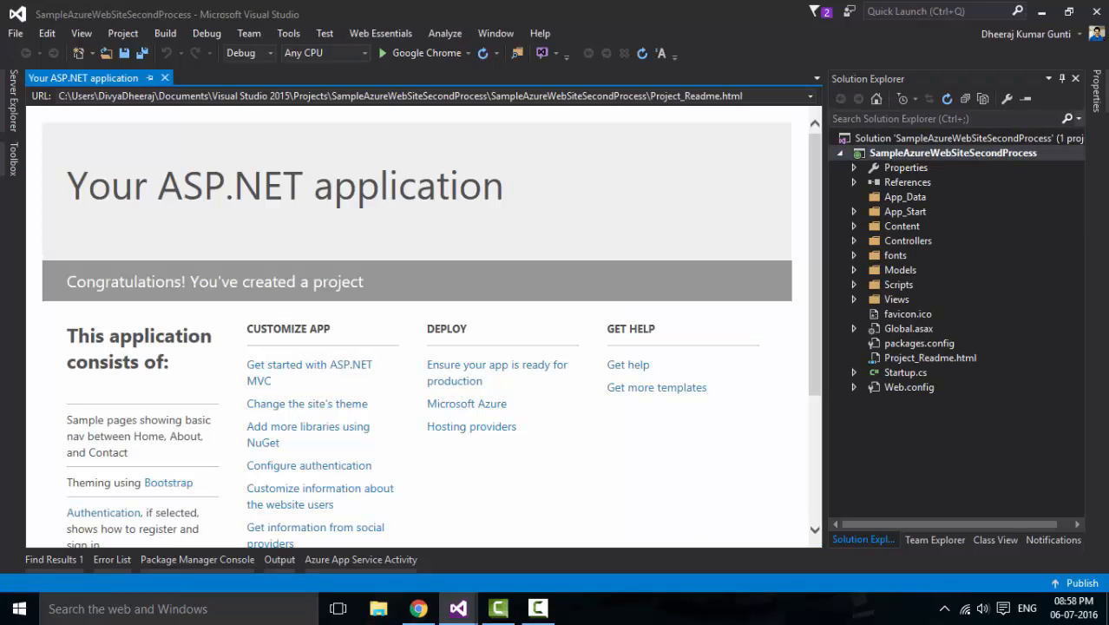
Step: Close the Project_Readme.html welcome page of the new project
click(165, 79)
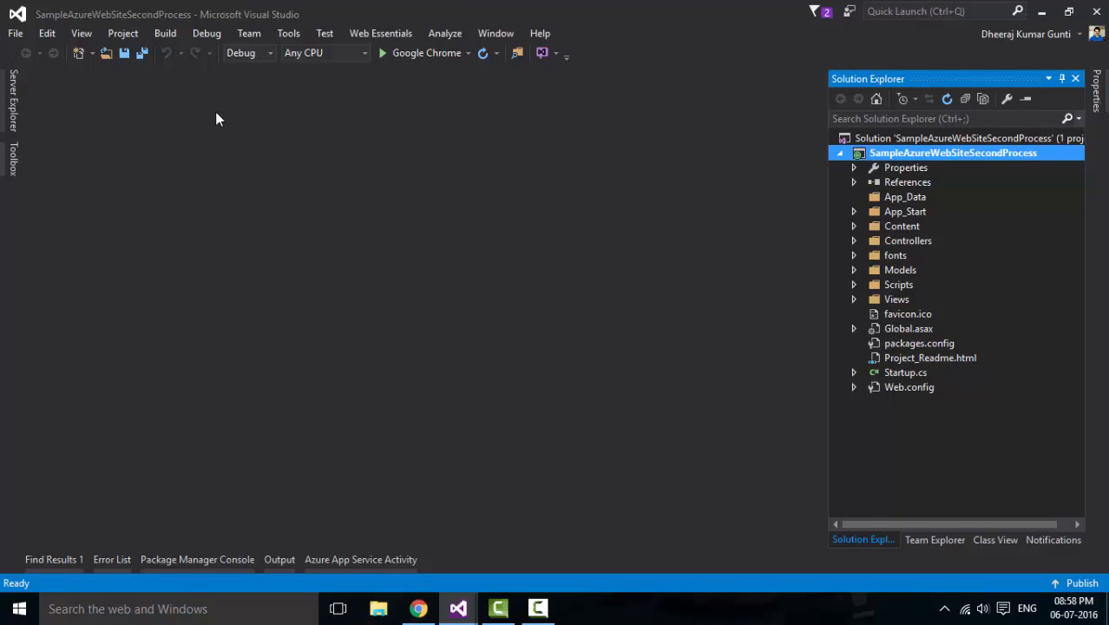
click(933, 156)
right_click(931, 156)
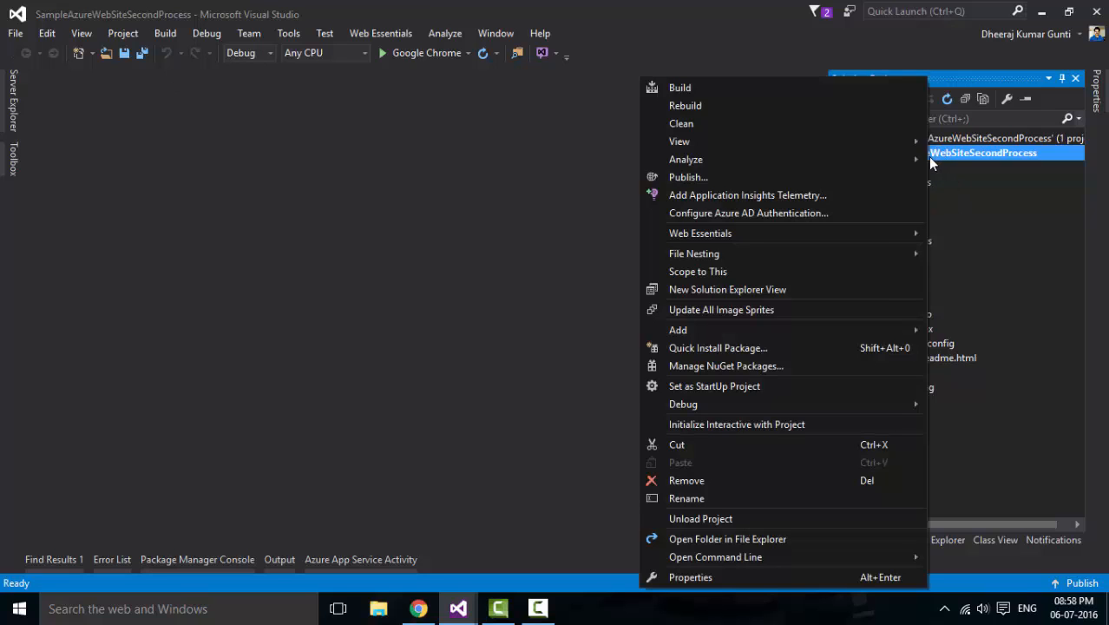
click(796, 183)
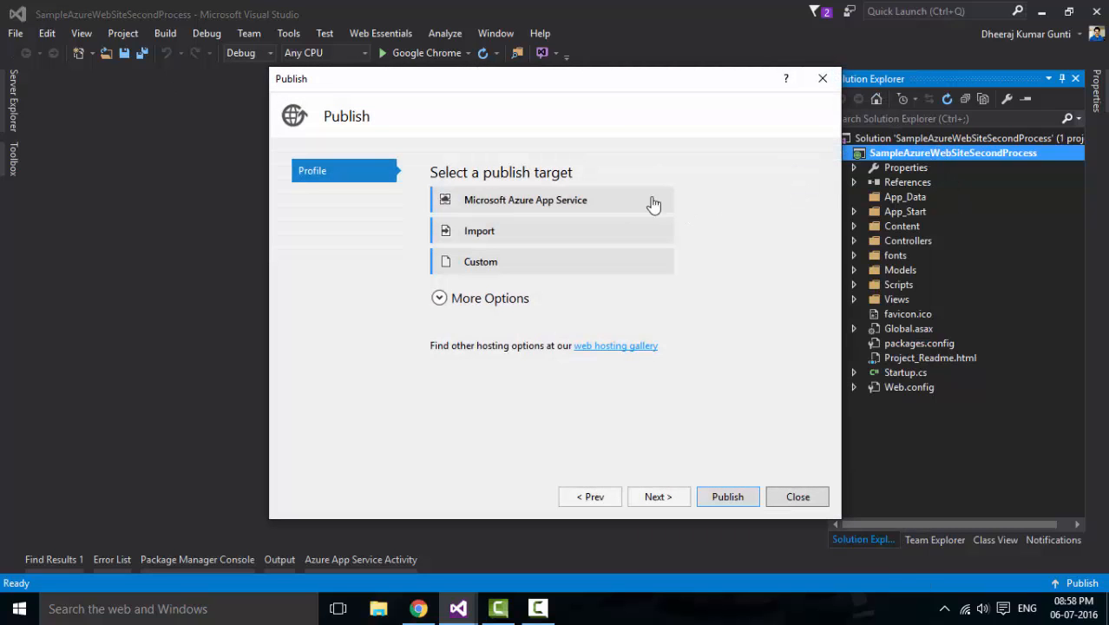
click(605, 208)
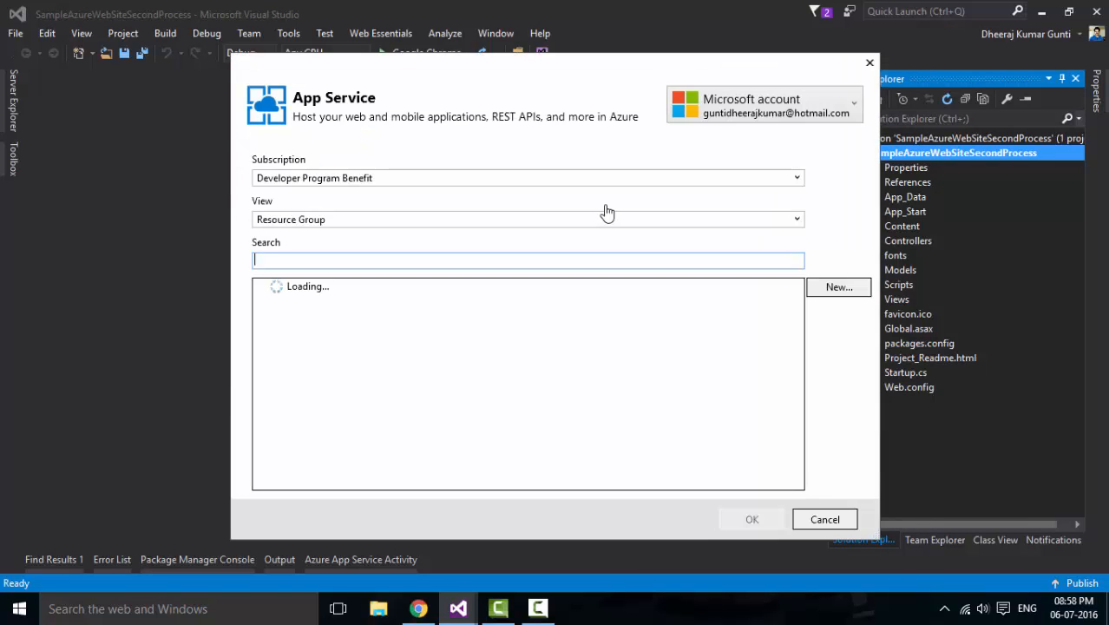
click(263, 287)
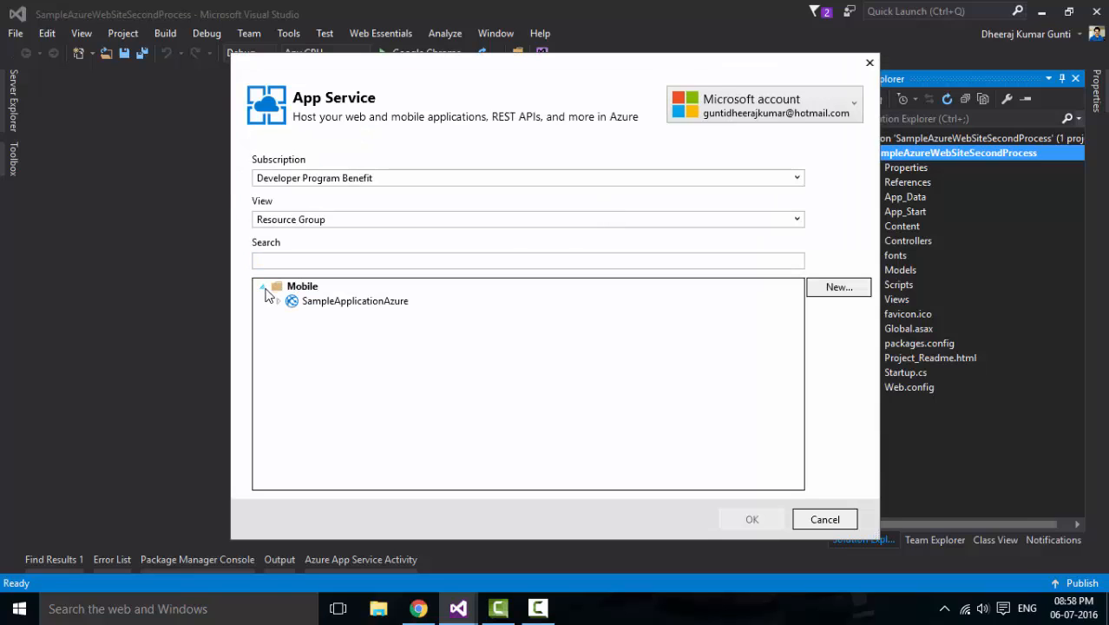
click(279, 301)
click(279, 302)
click(793, 258)
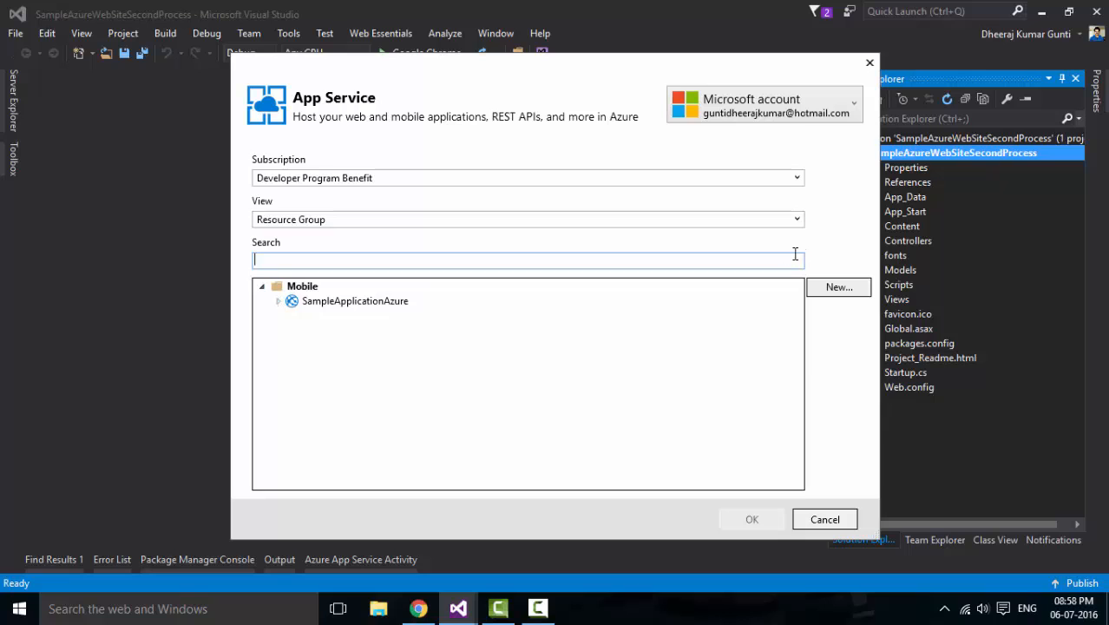
click(796, 219)
click(797, 220)
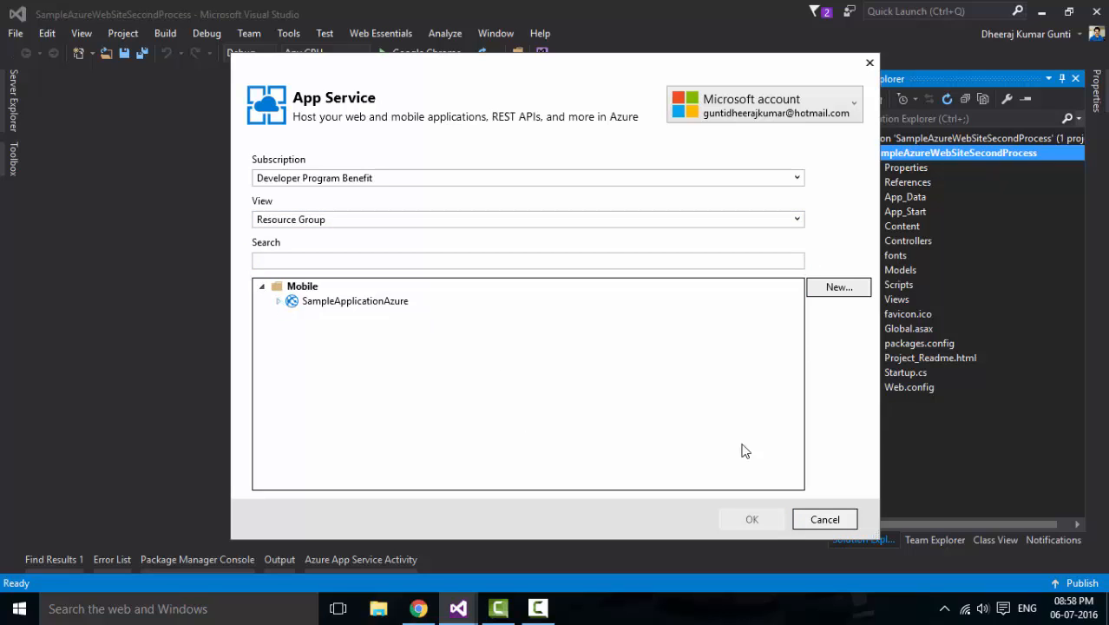
click(825, 519)
click(820, 497)
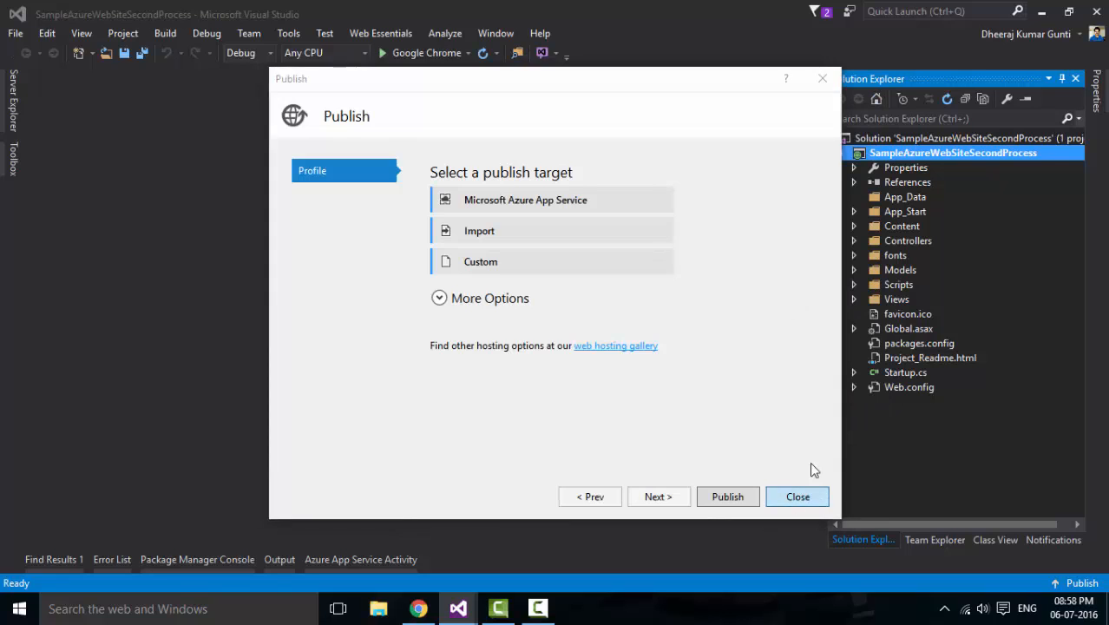
Step: Build the SampleAzureWebSiteSecondProcess solution
key(ctrl+shift+b)
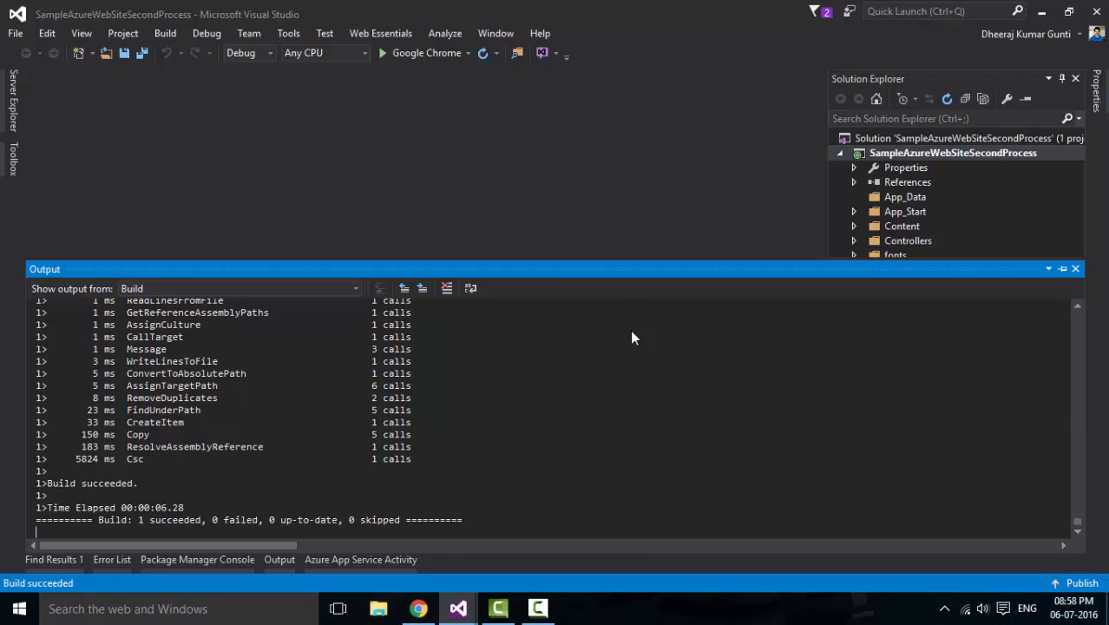
right_click(901, 158)
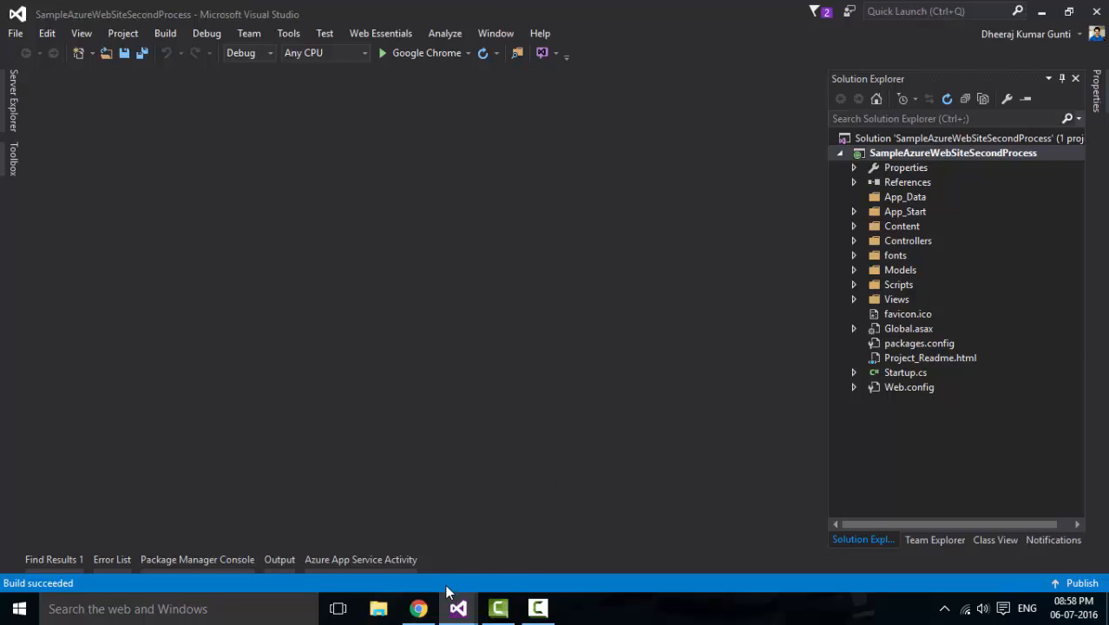
Step: Switch to the Azure portal in Chrome, list all resources and inspect the SampleAzureWebSiteSecondProcessPlan App Service plan
click(420, 608)
click(45, 7)
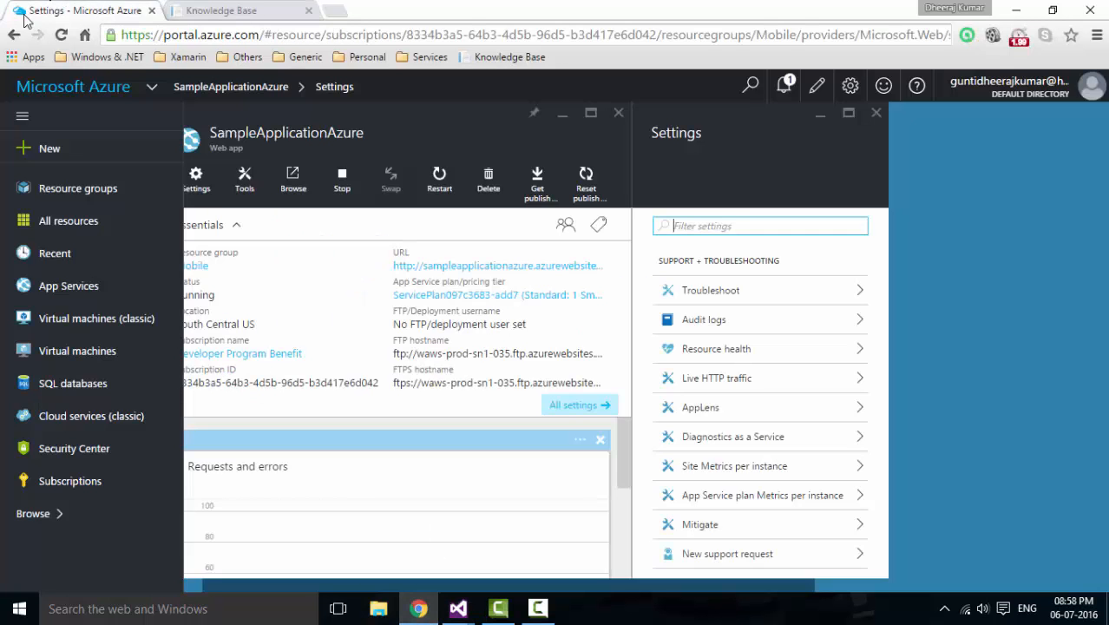
click(86, 224)
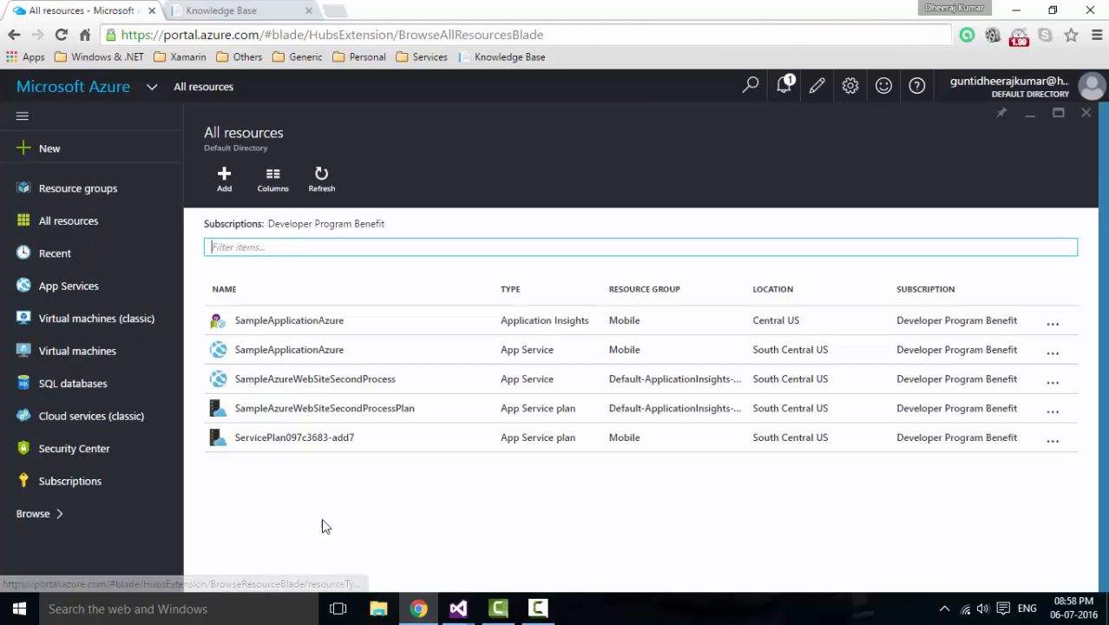
click(322, 418)
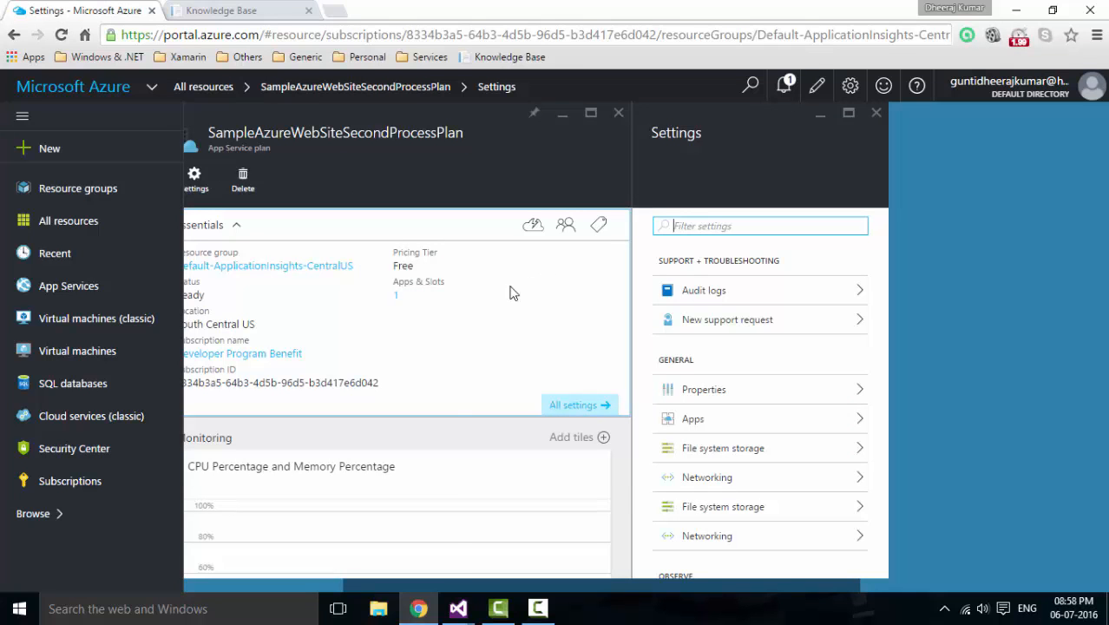
click(323, 575)
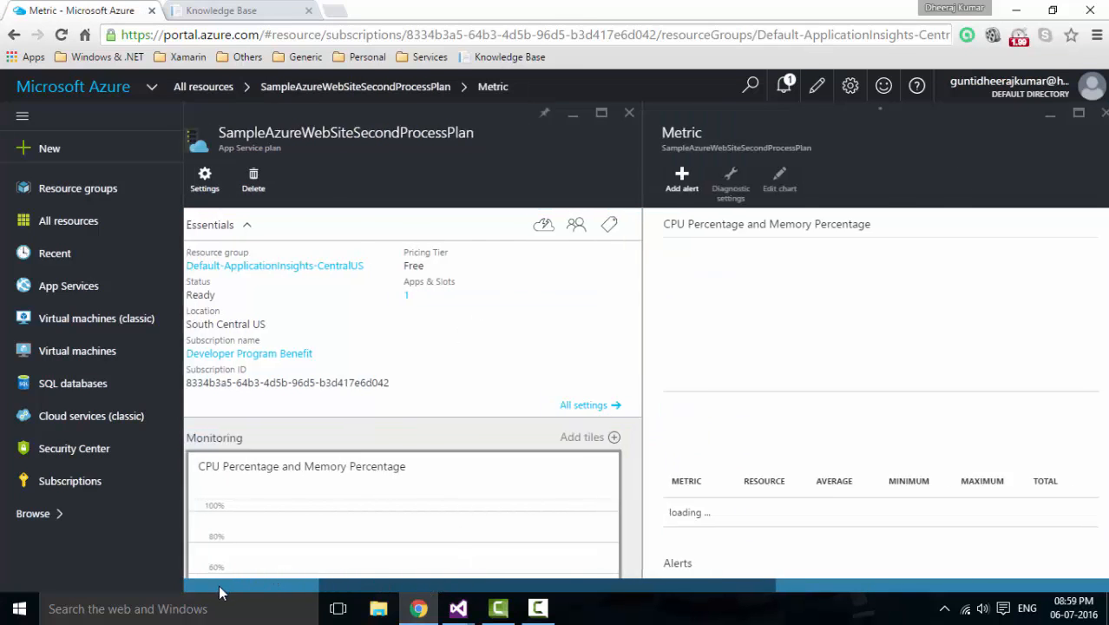
click(222, 585)
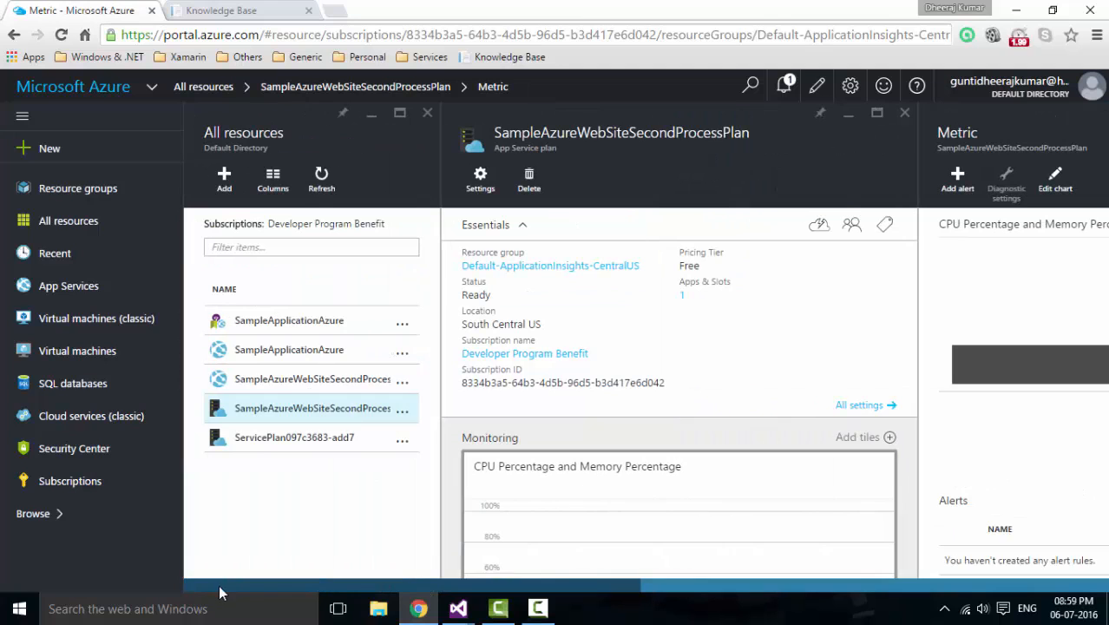
Step: Open the SampleAzureWebSiteSecondProcess app service from the resource list and visit its site URL
click(351, 382)
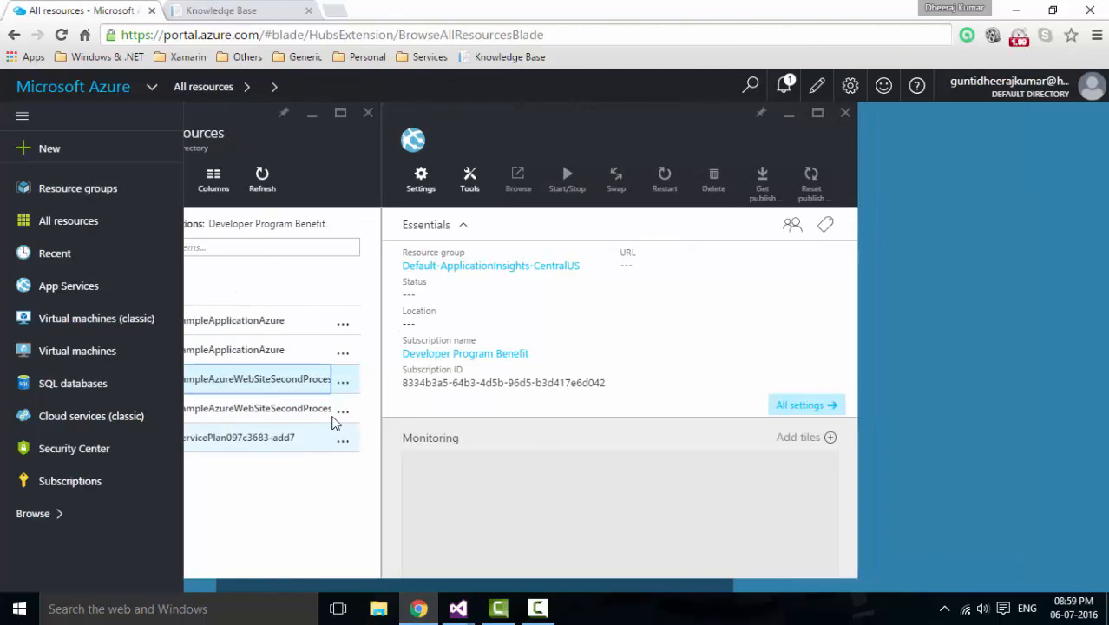
click(703, 269)
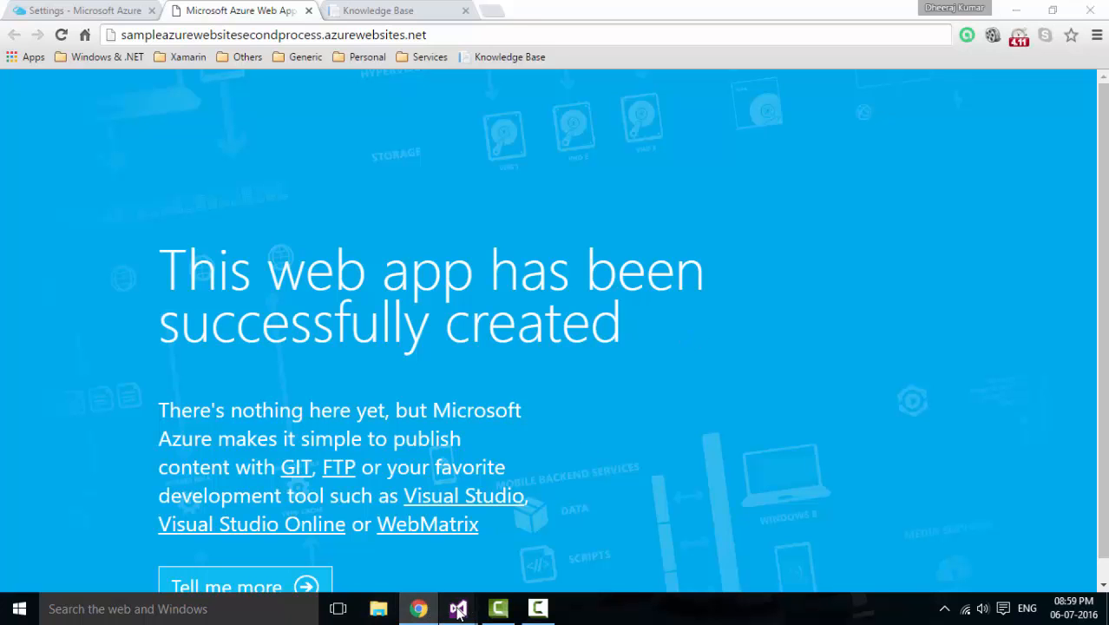
Step: Switch back to Visual Studio and publish the project to the SampleAzureWebSiteSecondProcess web app using Web Deploy
mouse_move(457, 608)
click(376, 537)
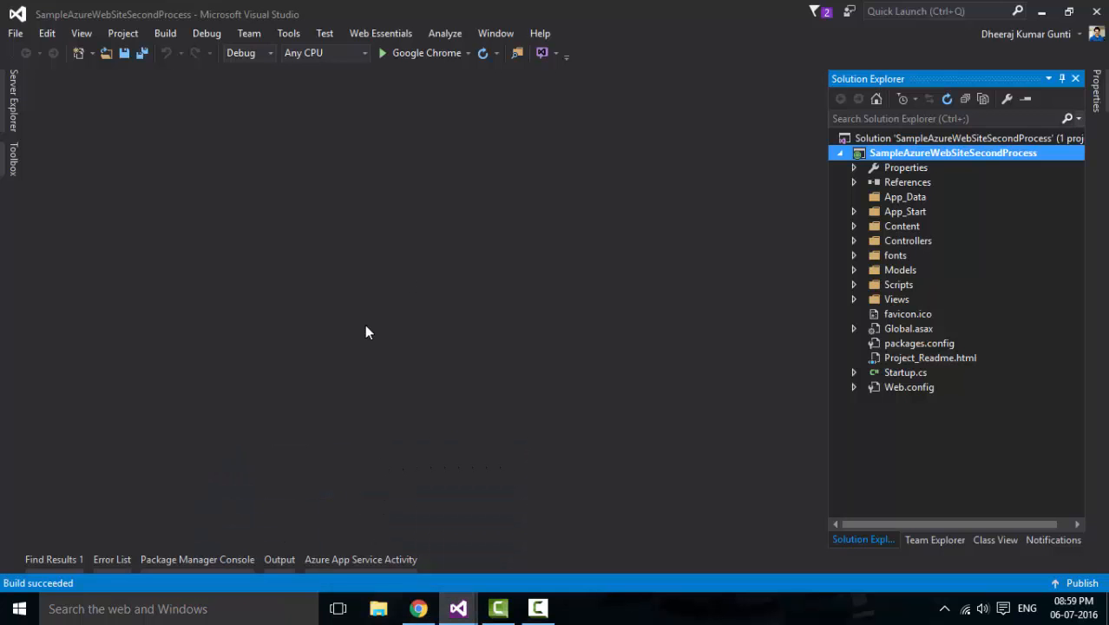
right_click(931, 155)
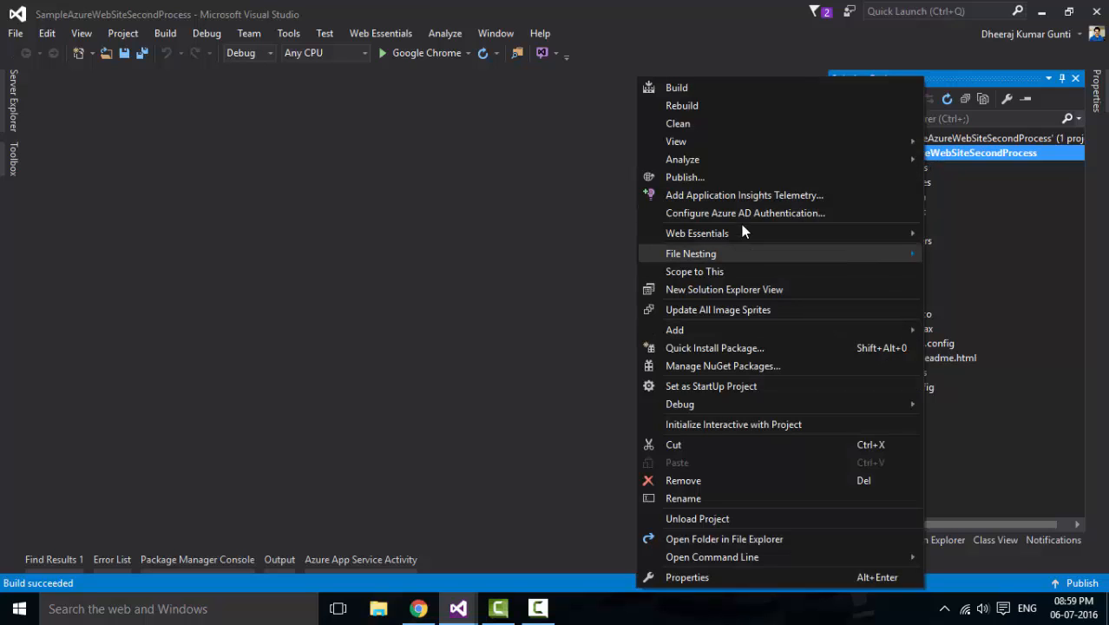
click(727, 177)
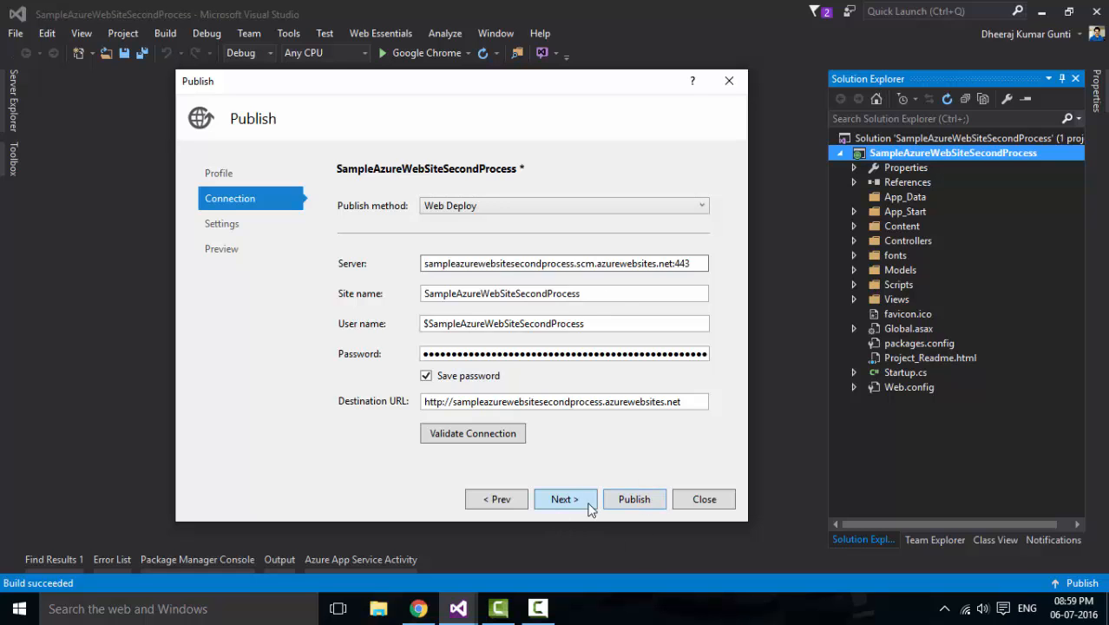
click(631, 500)
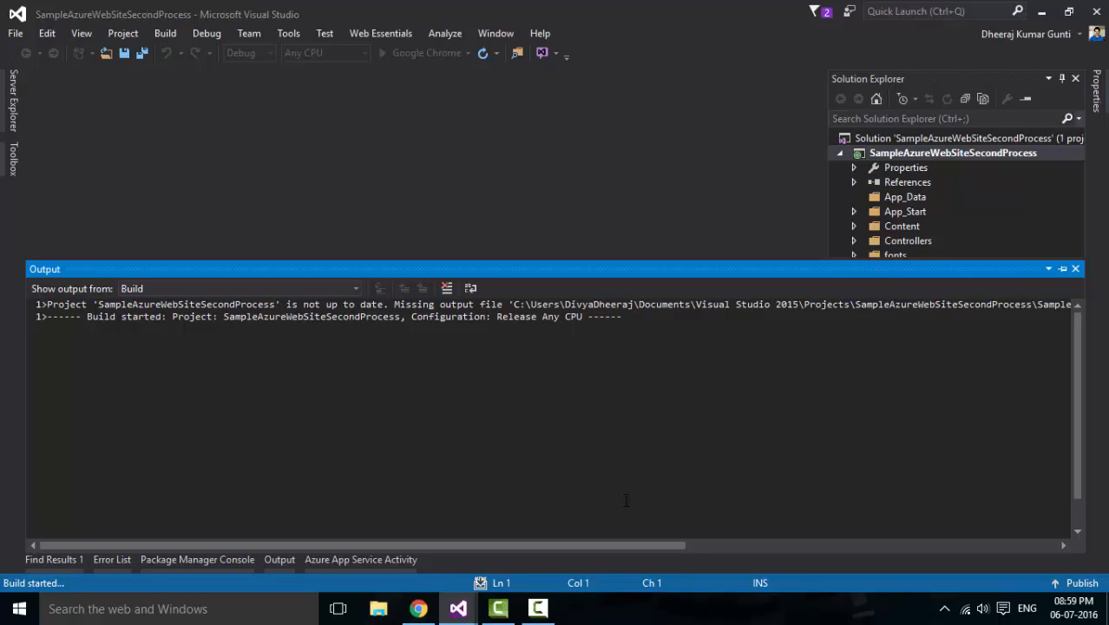